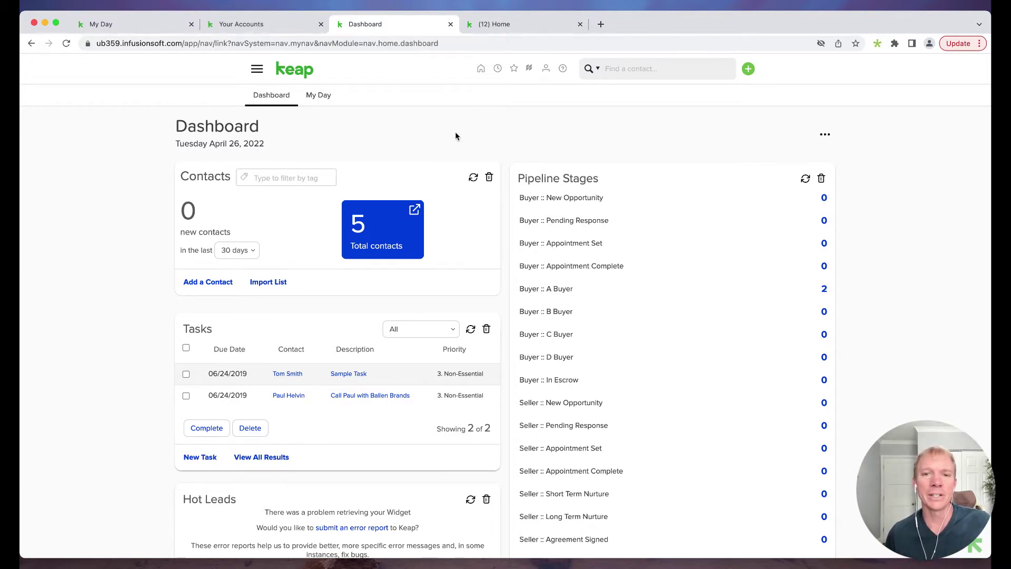
- Open the main navigation menu showing the CRM, Marketing, E-Commerce and Admin sections
click(257, 69)
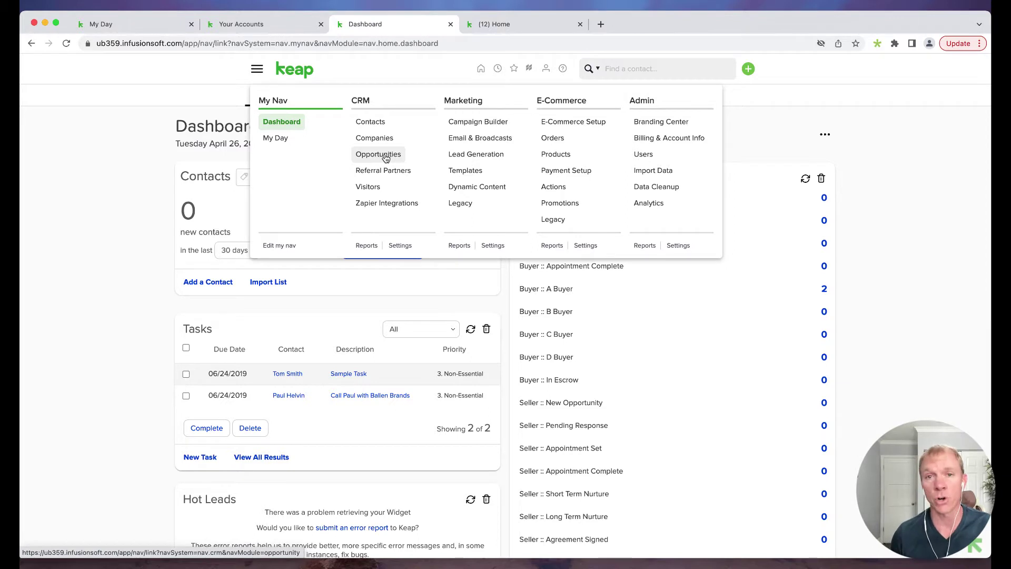
- Go to the CRM settings' Opportunity Defaults page
click(401, 247)
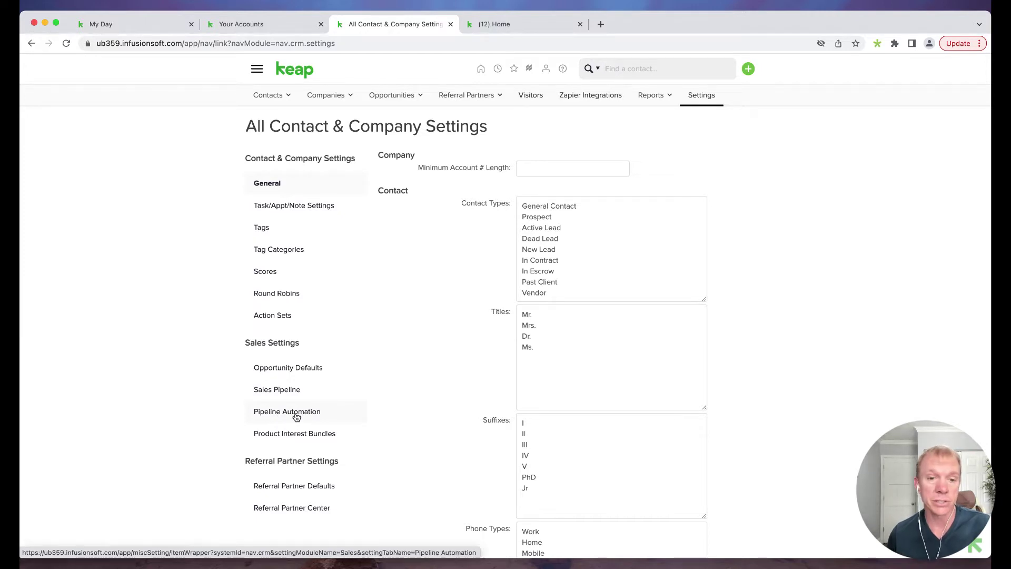
click(284, 371)
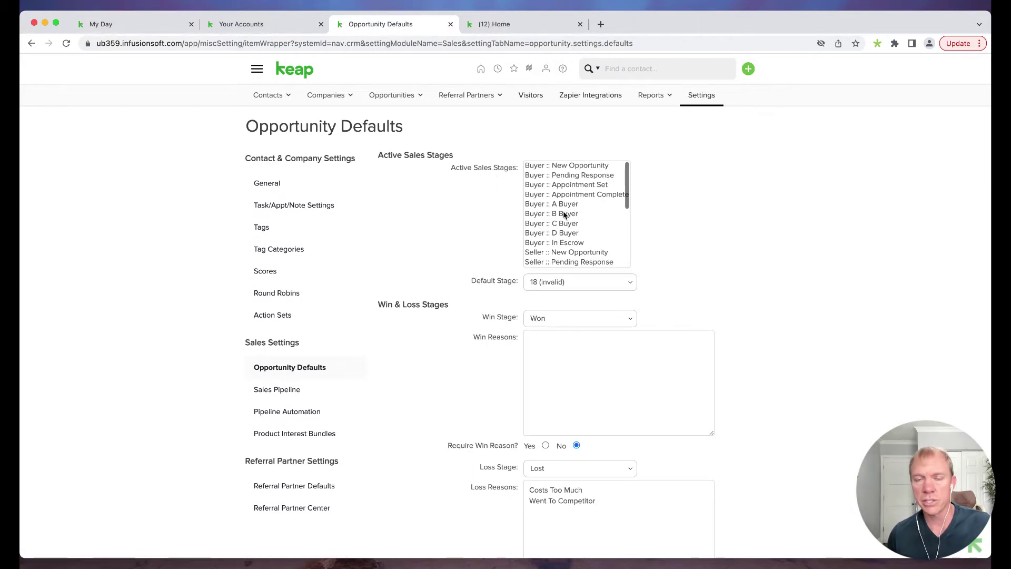
scroll(479, 274, down, 1)
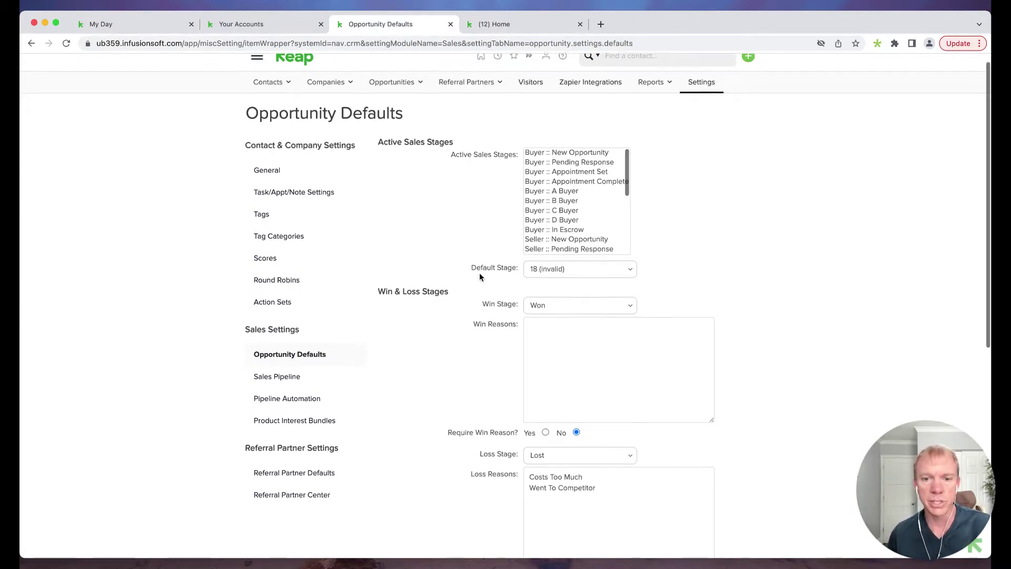
- Keep the Win Stage as Won and review the remaining opportunity default options
click(545, 296)
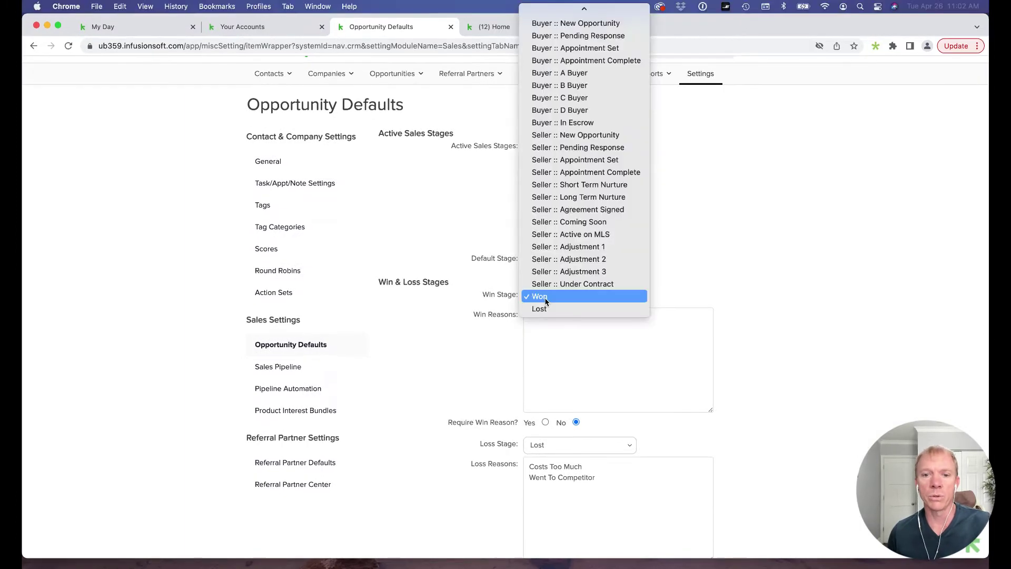
click(466, 294)
scroll(466, 295, down, 3)
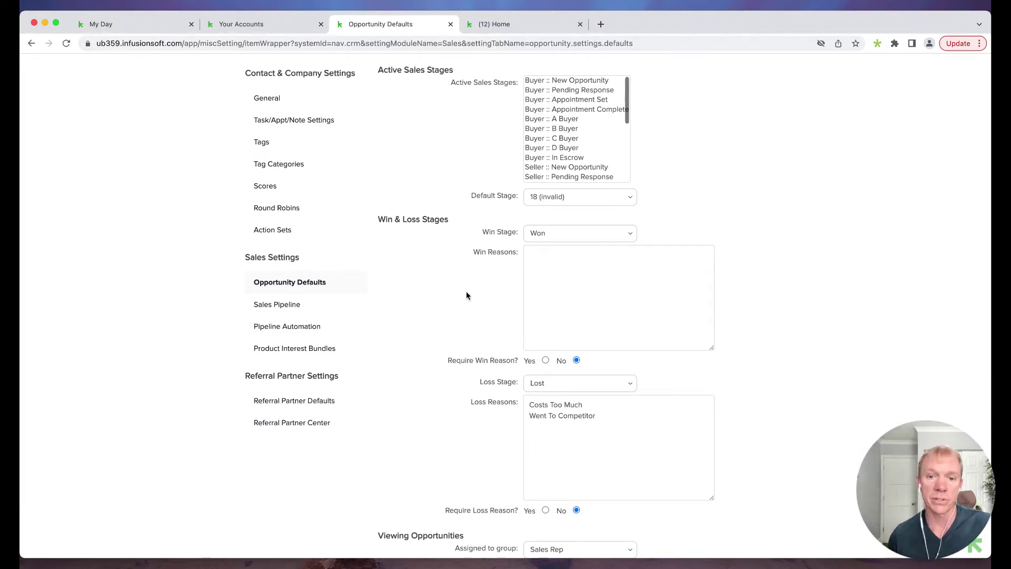
scroll(467, 295, down, 2)
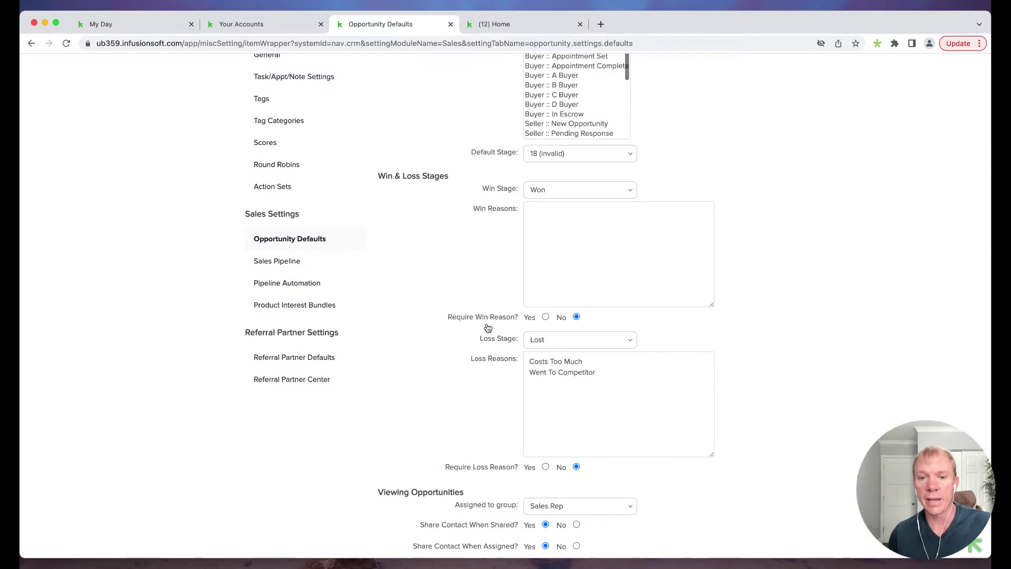
scroll(484, 325, down, 3)
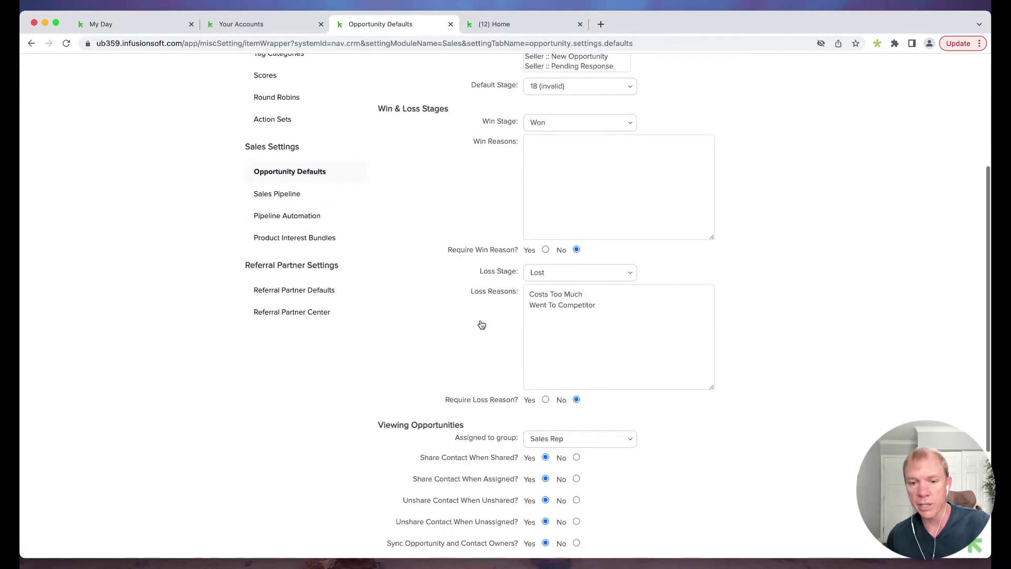
scroll(481, 324, down, 6)
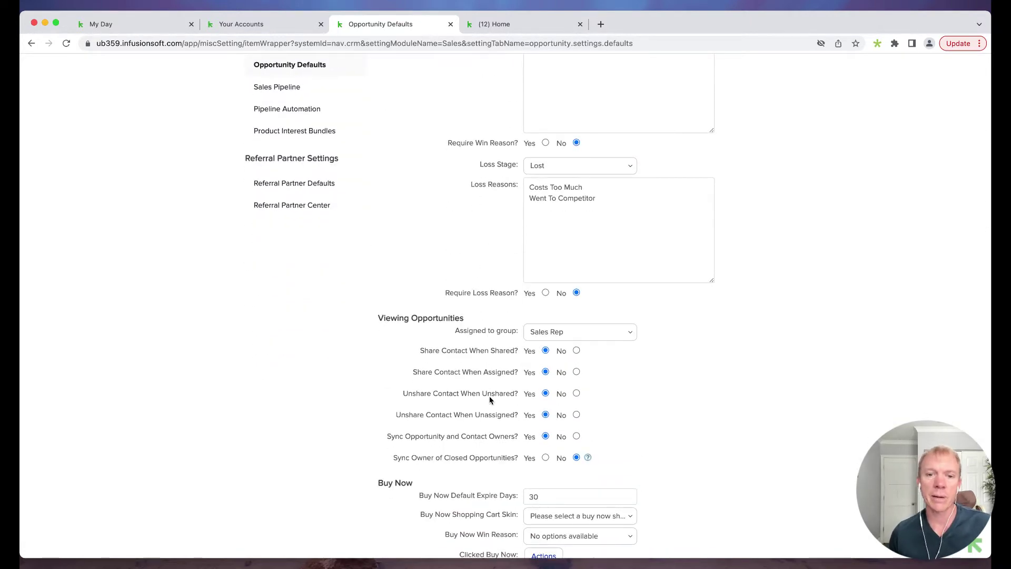
scroll(490, 401, down, 1)
scroll(489, 401, down, 1)
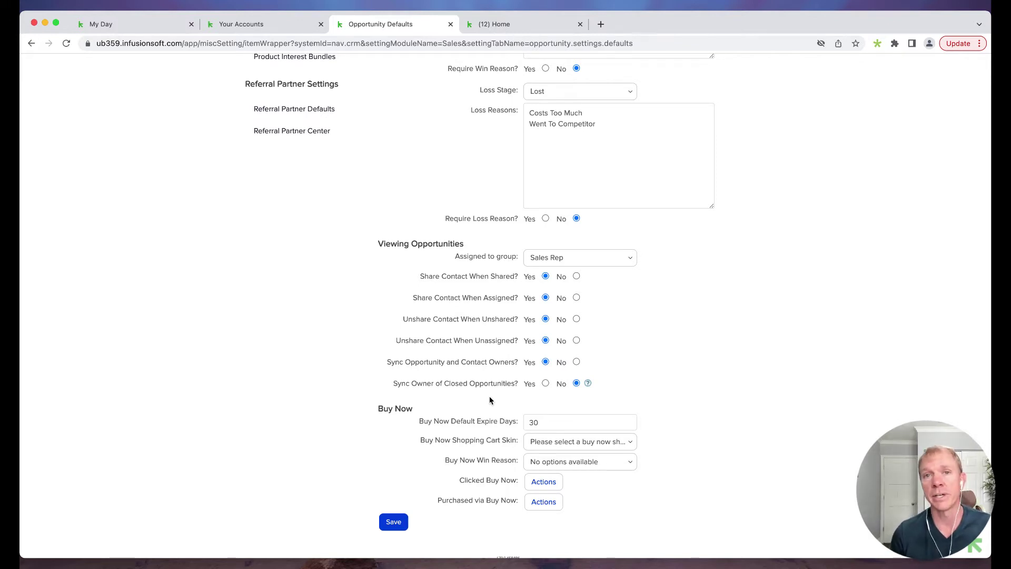
scroll(490, 398, up, 5)
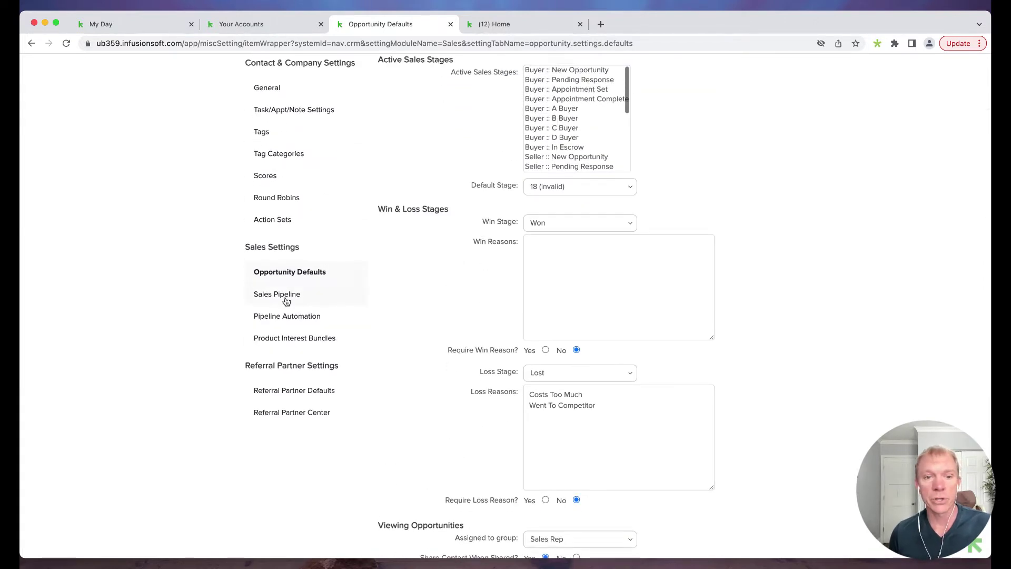
- Open Sales Pipeline settings to view the Buyer and Seller stages with target days and order
click(277, 294)
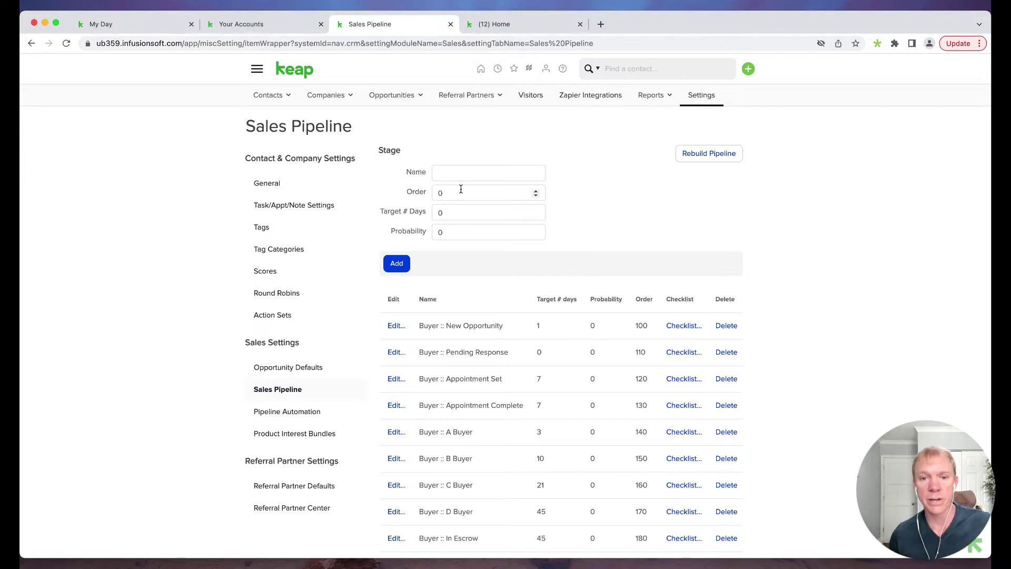
scroll(574, 227, down, 2)
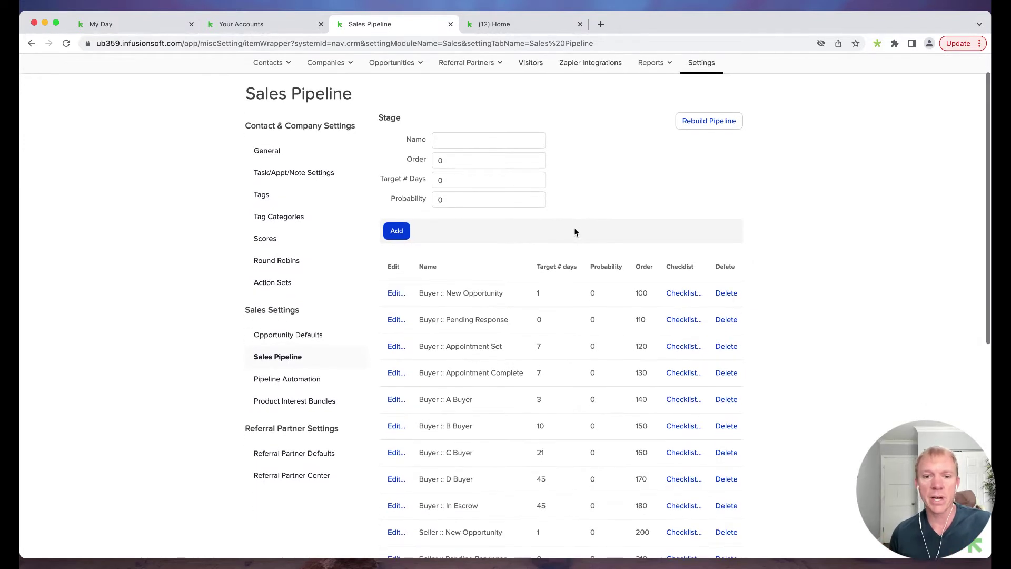
scroll(574, 229, down, 4)
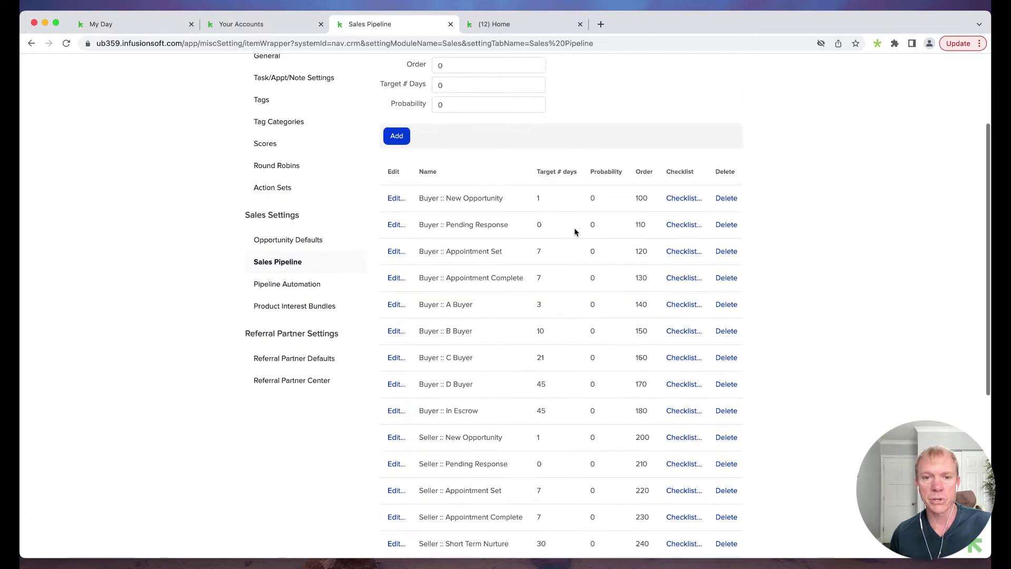
scroll(574, 231, down, 3)
scroll(574, 232, up, 6)
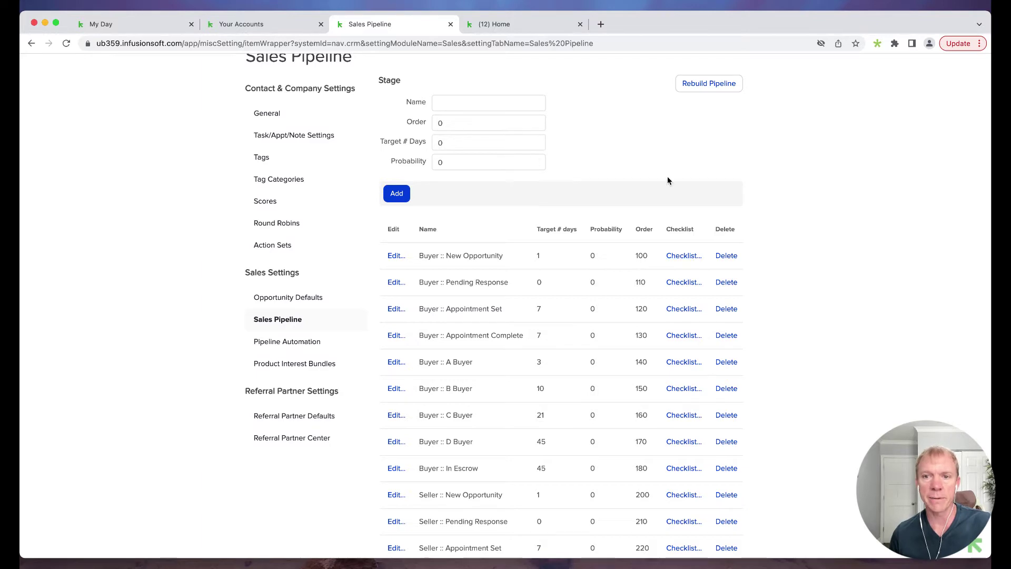
scroll(667, 181, down, 1)
scroll(668, 181, down, 3)
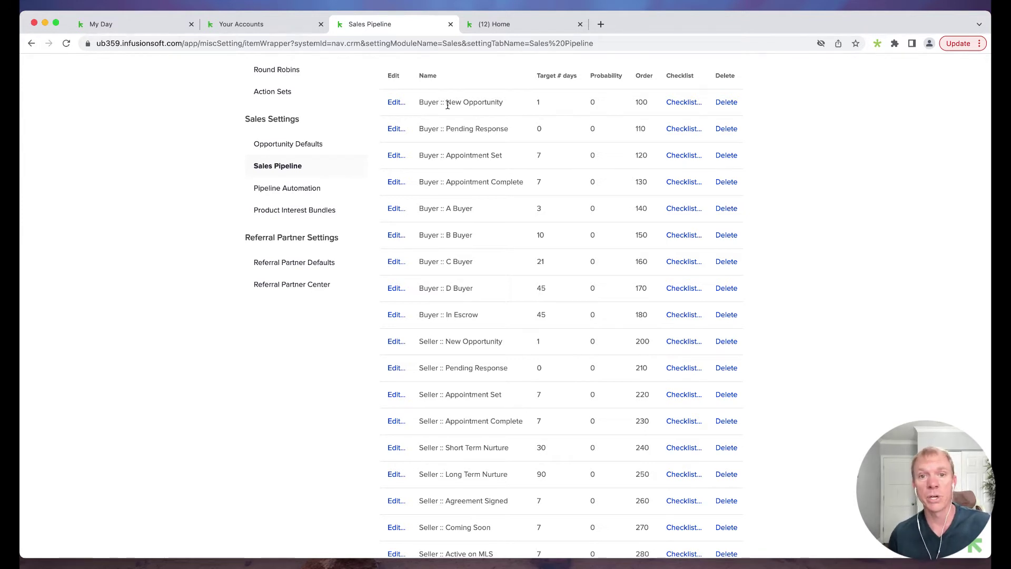
- Highlight the New Opportunity, Pending Response and Appointment Set stage names
drag(446, 103, 508, 107)
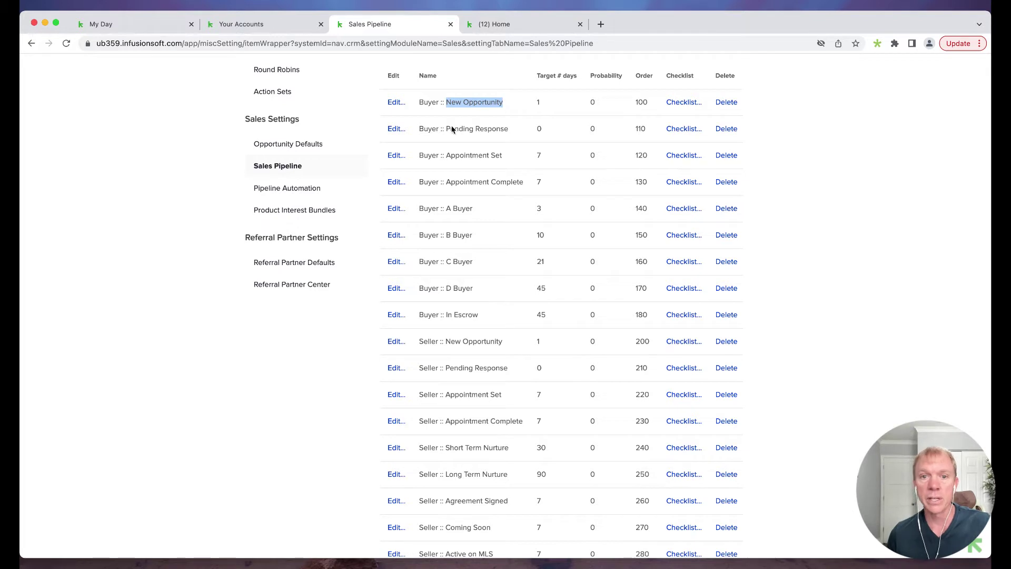
drag(447, 129, 508, 130)
scroll(509, 131, down, 1)
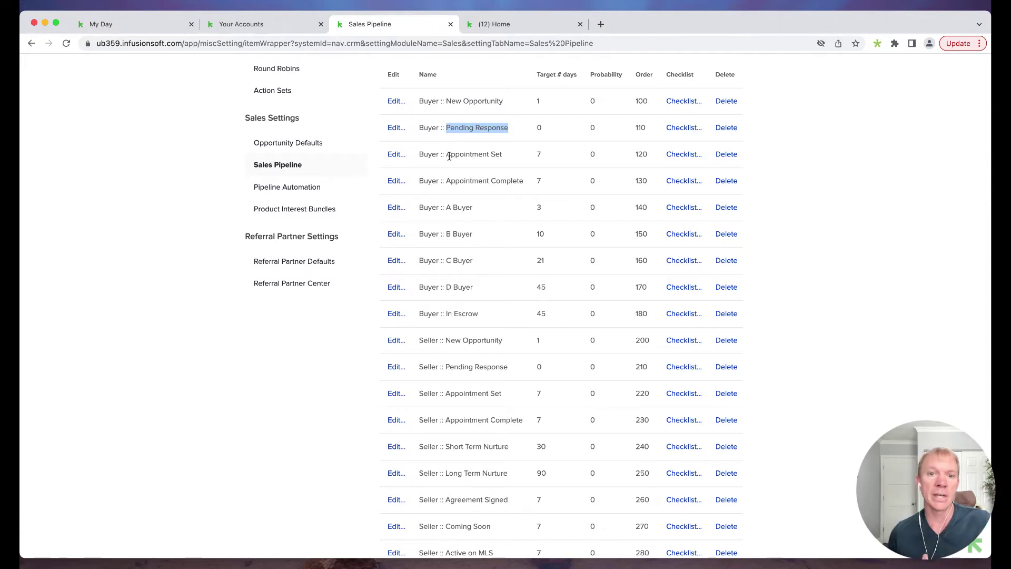
drag(447, 155, 502, 156)
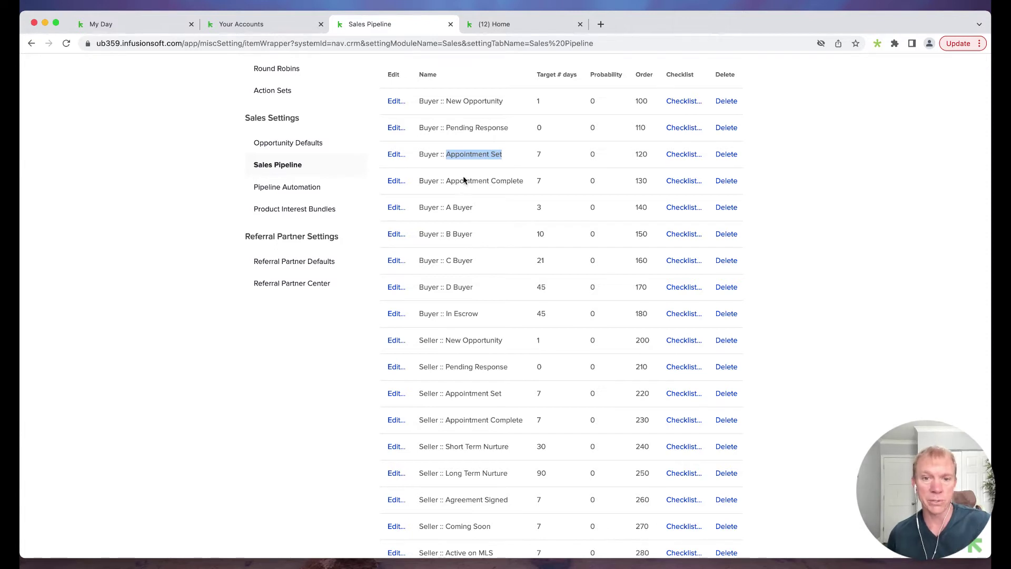
click(451, 185)
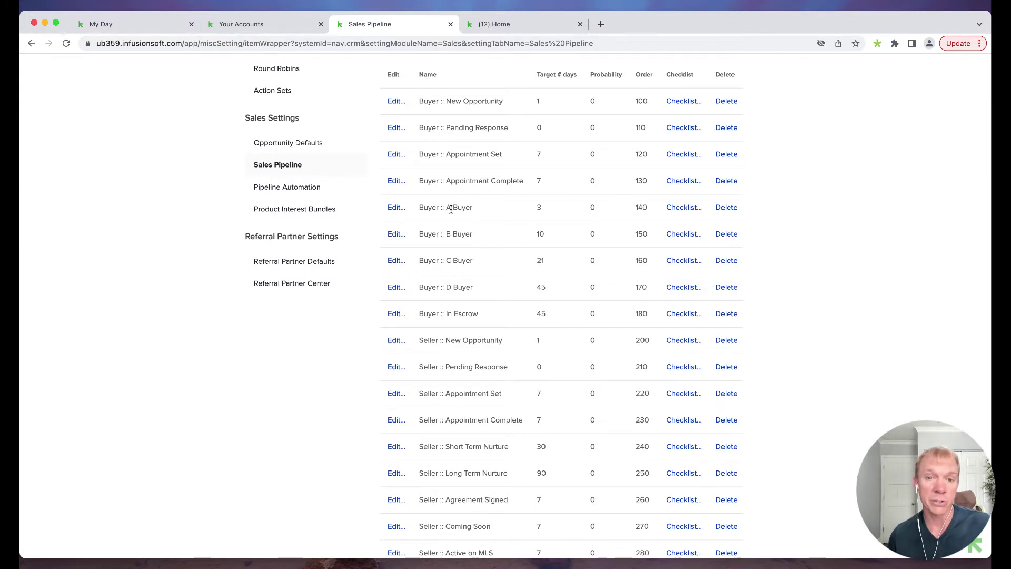
- Scroll to the list's end: Seller :: Under Contract (320), Won (990), Lost (995)
scroll(479, 241, down, 2)
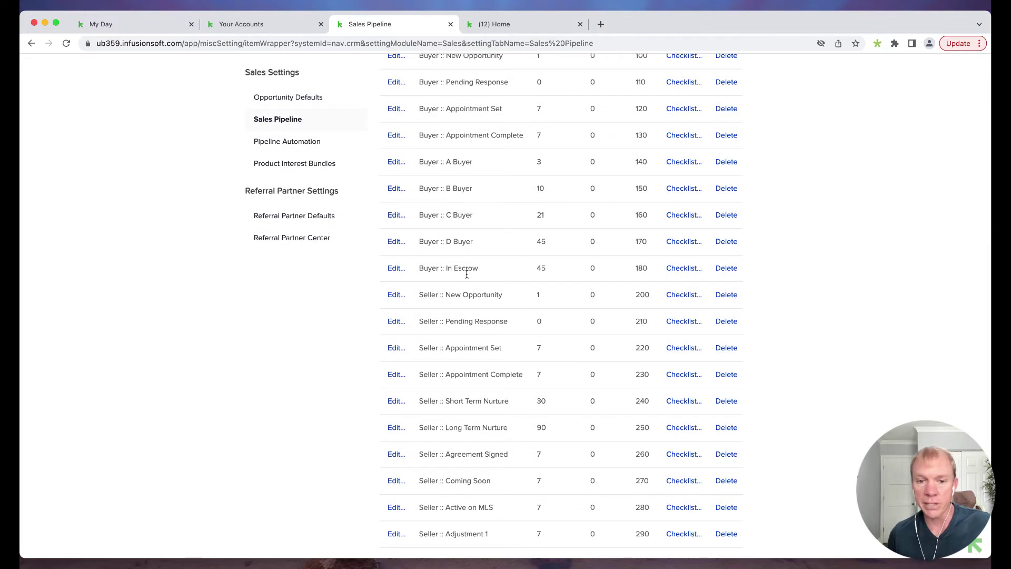
scroll(467, 269, down, 1)
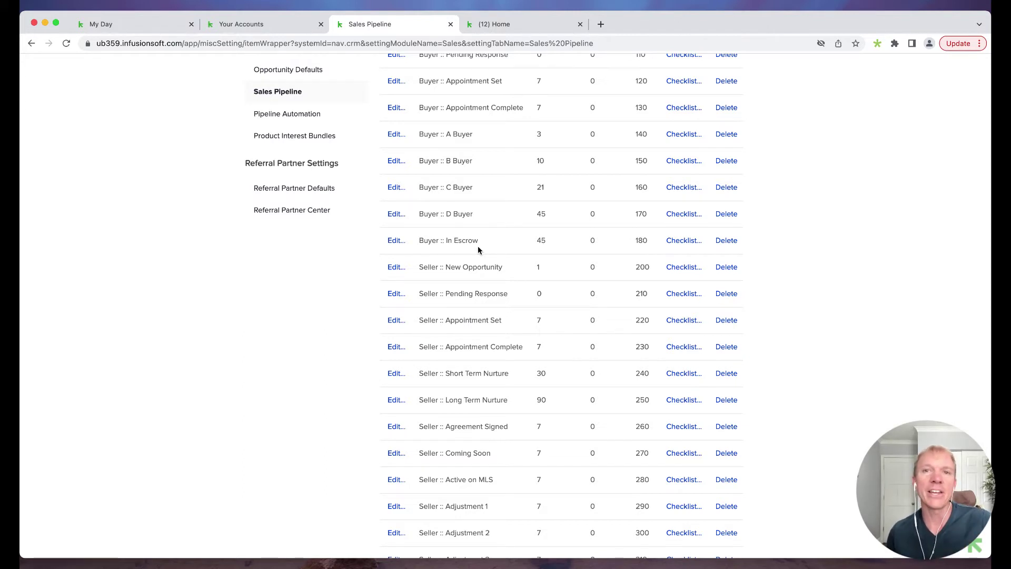
scroll(478, 249, down, 2)
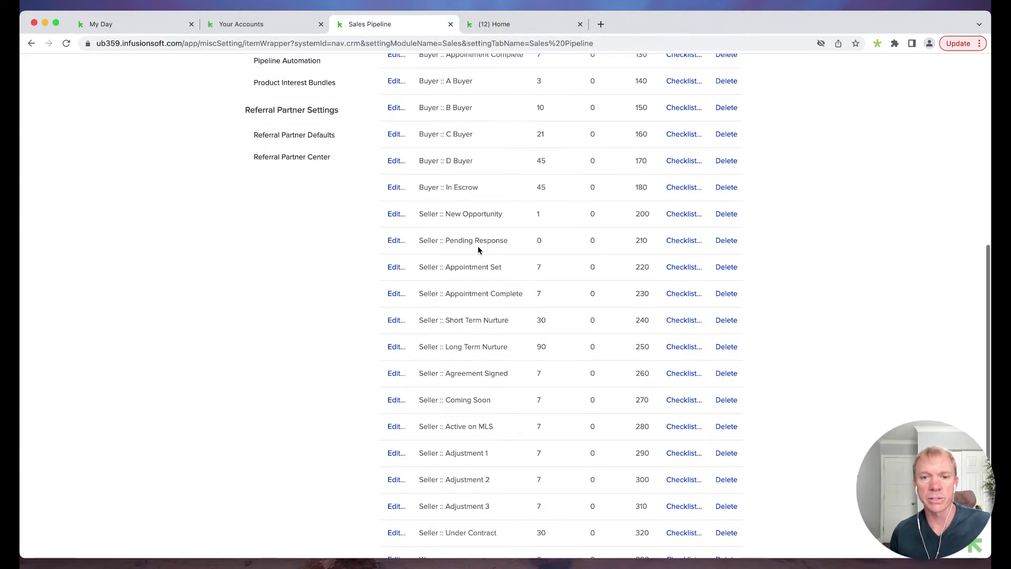
scroll(479, 248, down, 1)
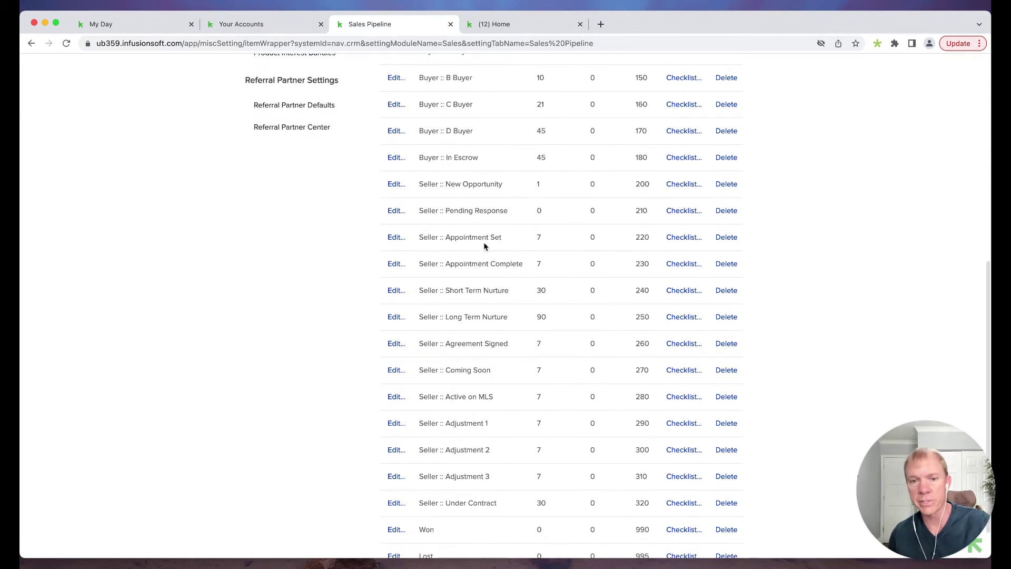
scroll(481, 253, down, 1)
scroll(466, 284, down, 1)
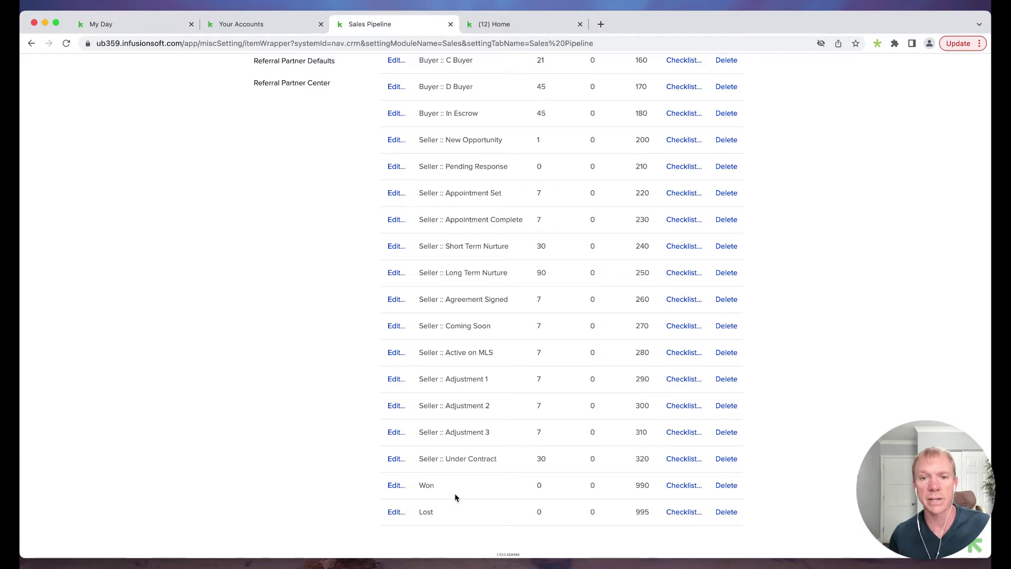
scroll(455, 497, up, 5)
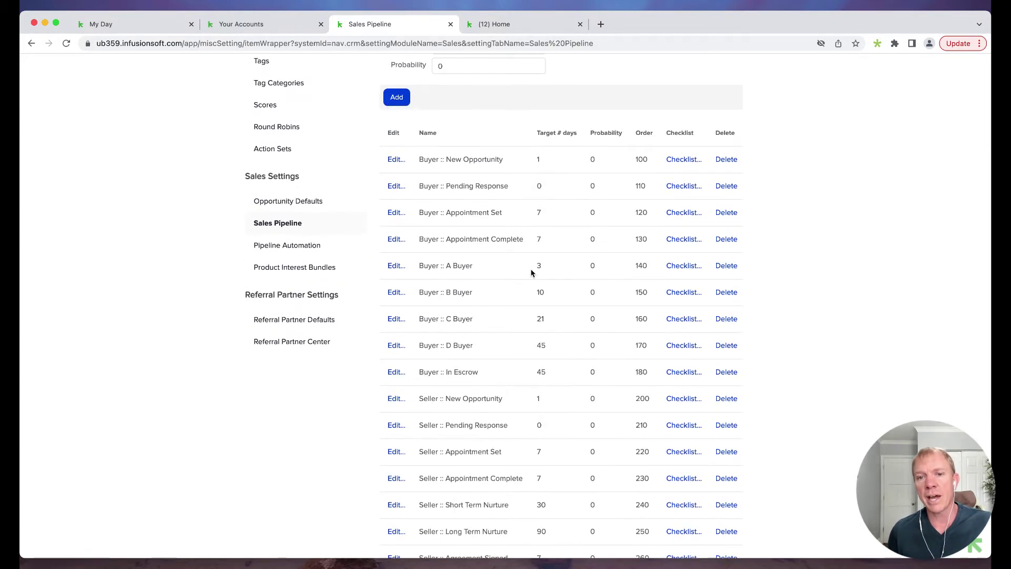
scroll(535, 249, down, 1)
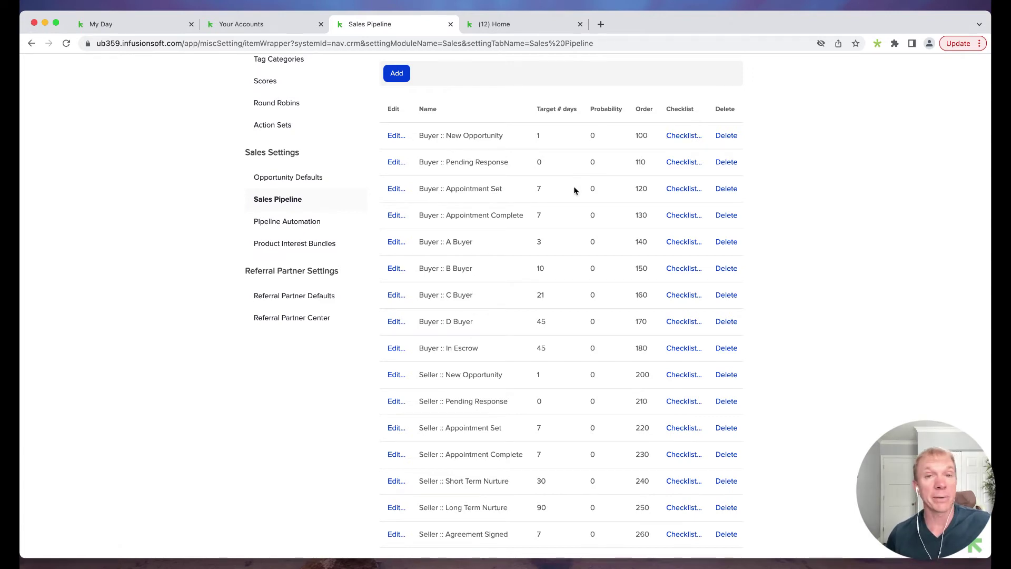
scroll(574, 188, up, 2)
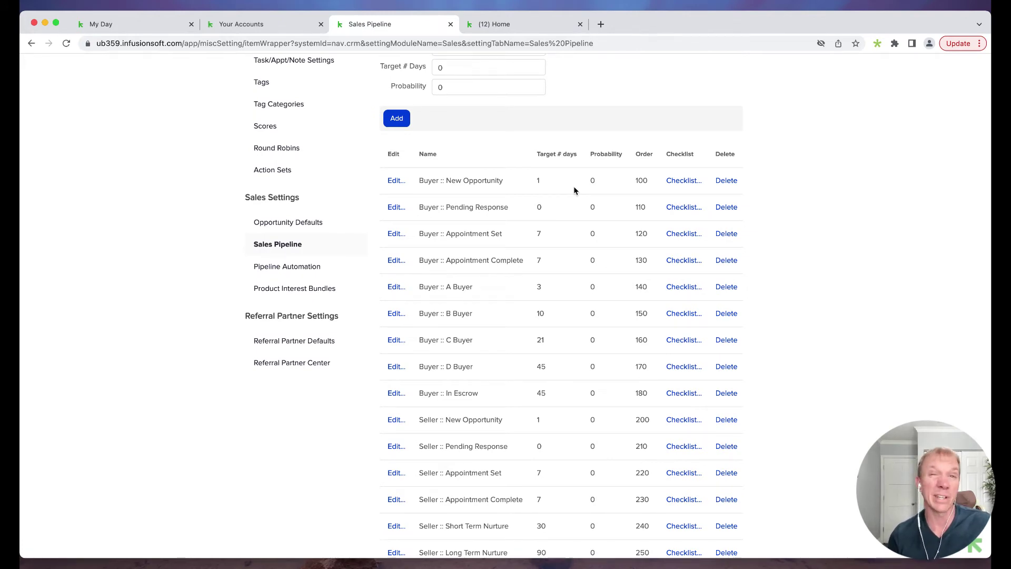
scroll(574, 190, up, 5)
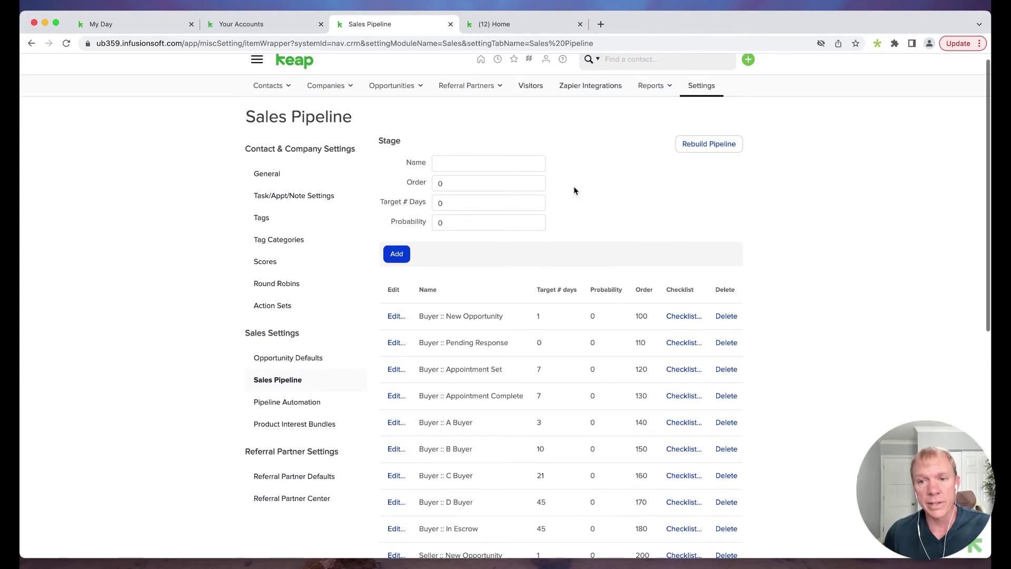
scroll(580, 187, down, 2)
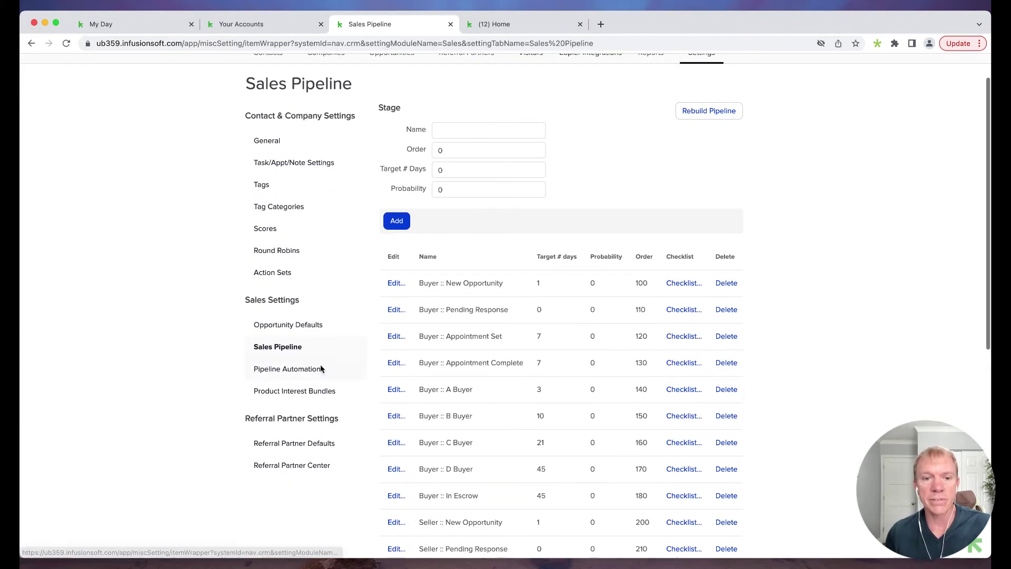
- In Pipeline Automation, choose the 'When moving from one stage to another' trigger type
click(293, 373)
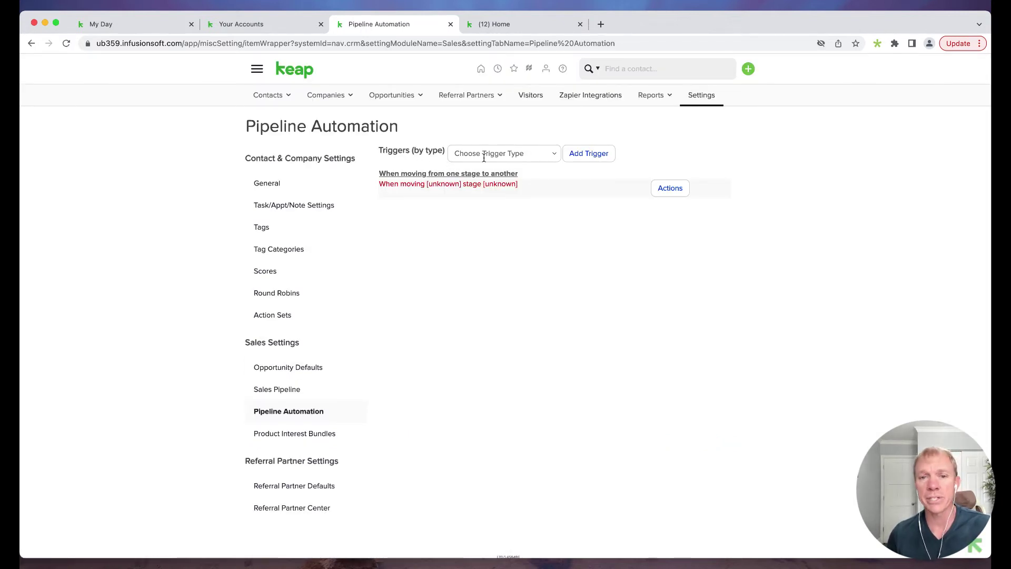
click(513, 154)
click(531, 171)
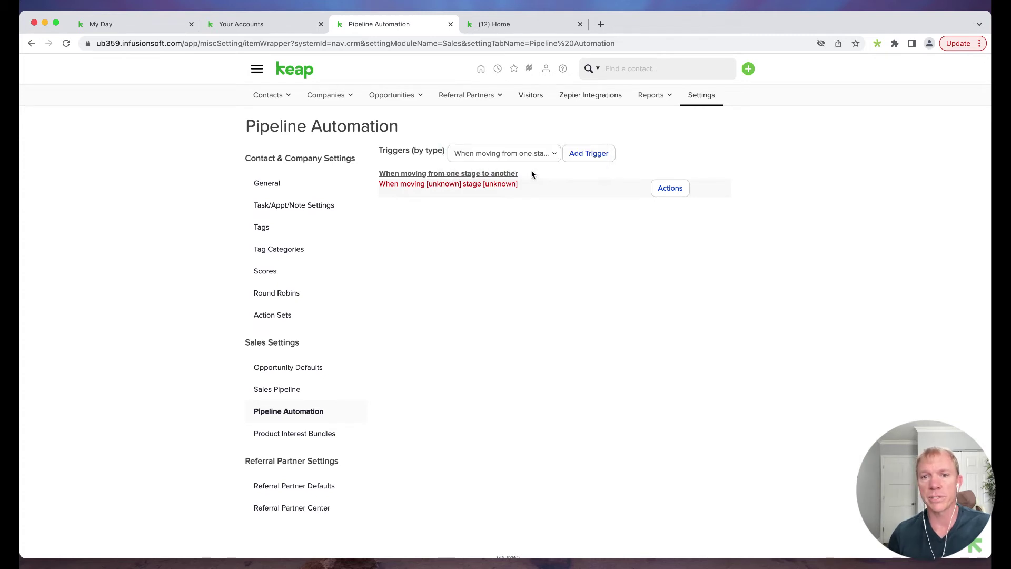
- Add a stage-move trigger, review its action list, and close it unconfigured
click(582, 157)
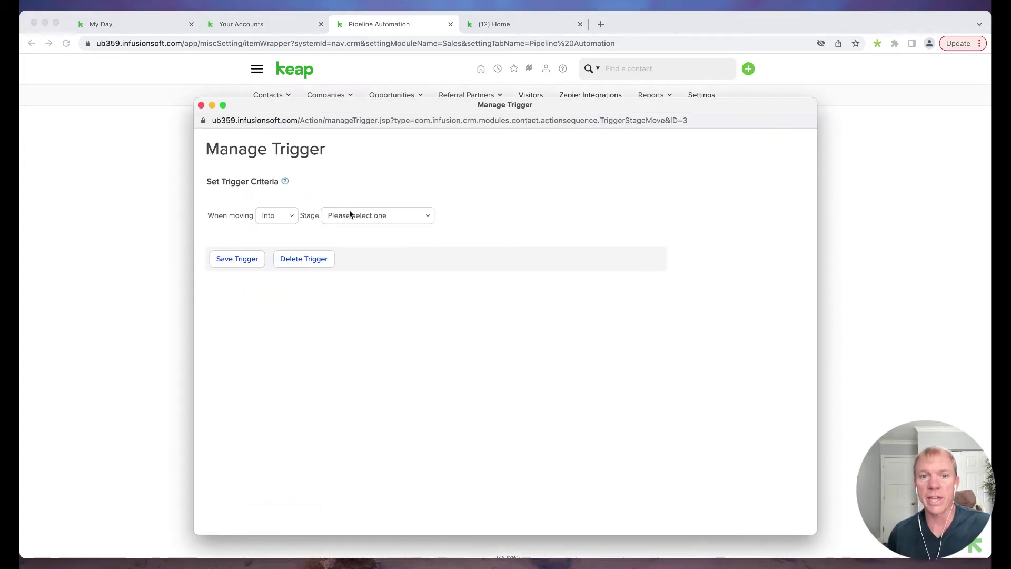
click(284, 278)
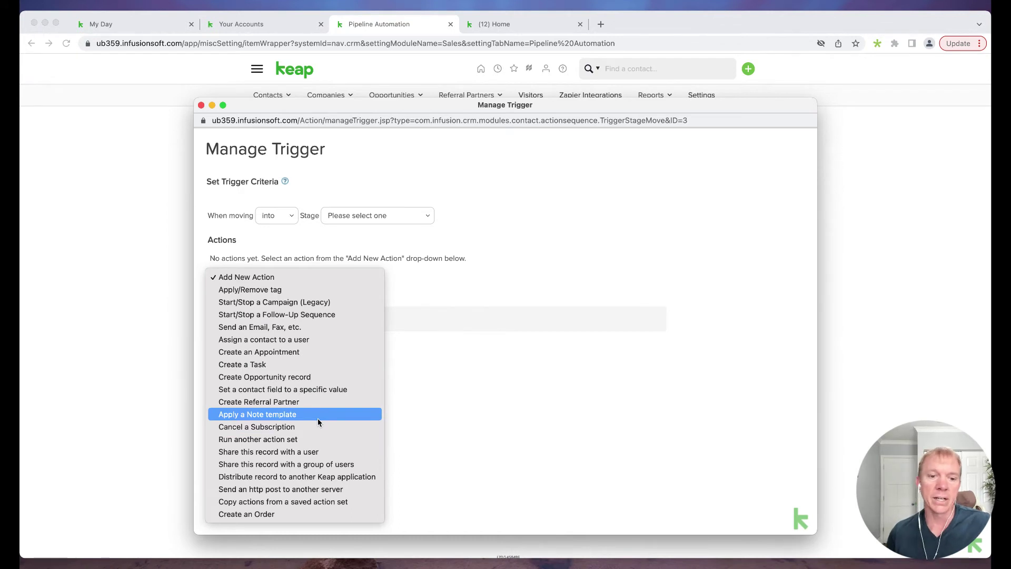
click(601, 289)
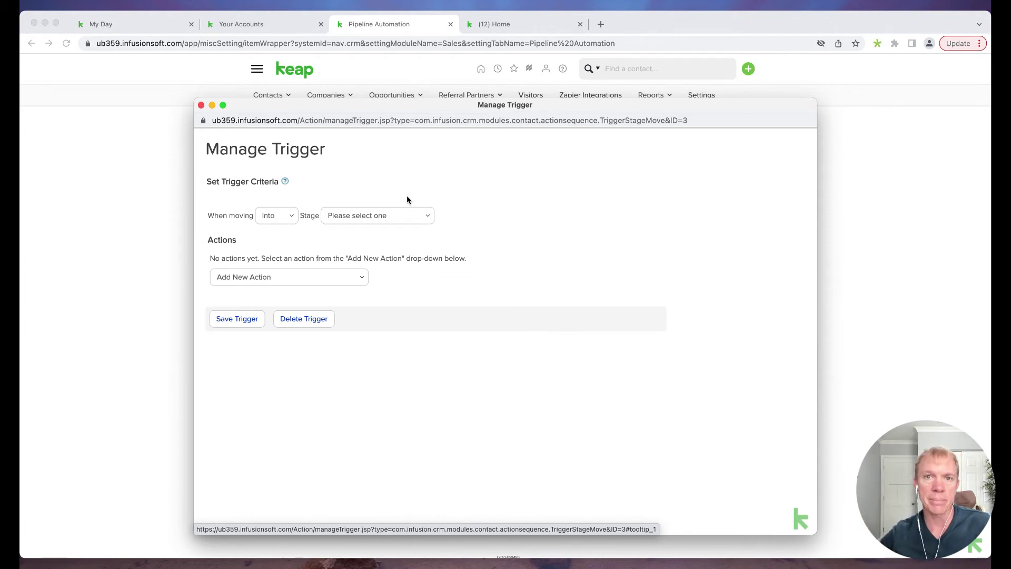
click(201, 105)
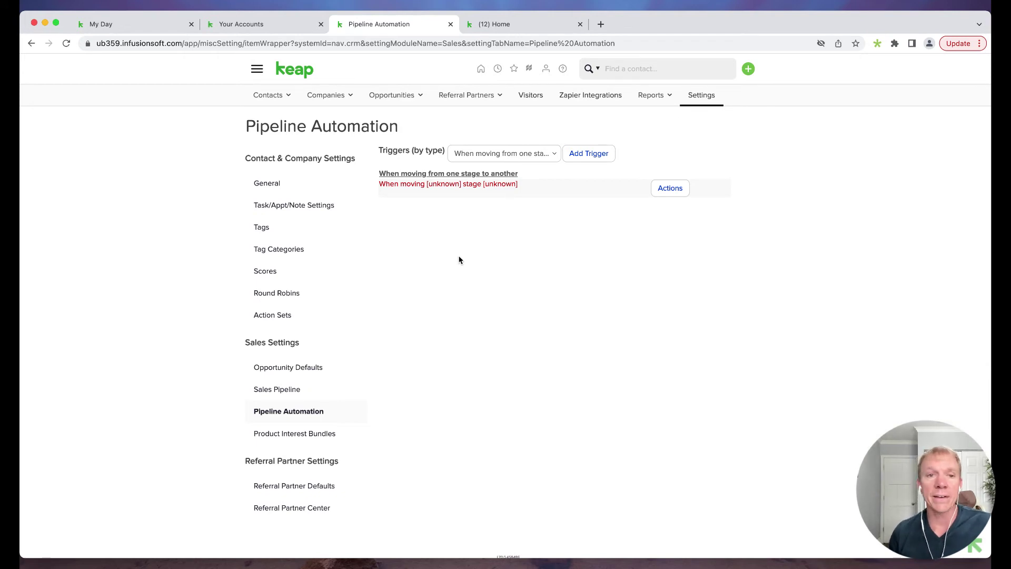
- Go to My Day and highlight the appointments heading and the two tasks due today
click(257, 69)
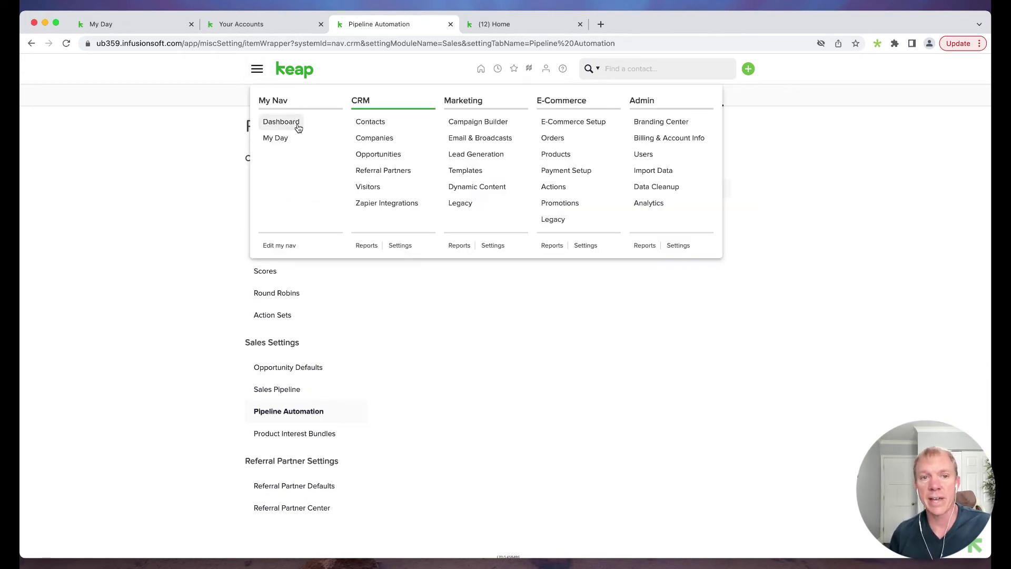
click(274, 138)
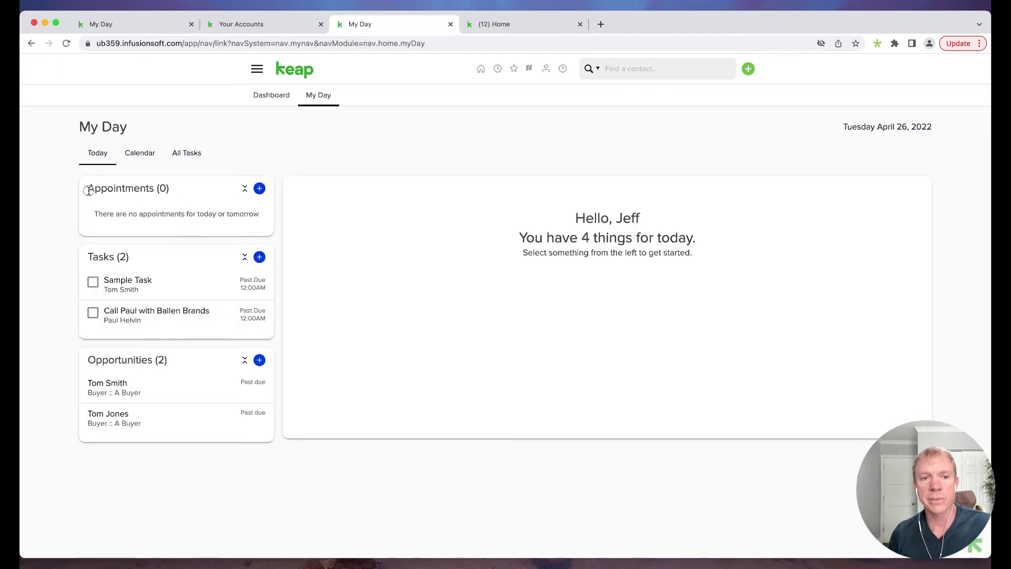
drag(89, 191, 172, 208)
drag(83, 255, 168, 322)
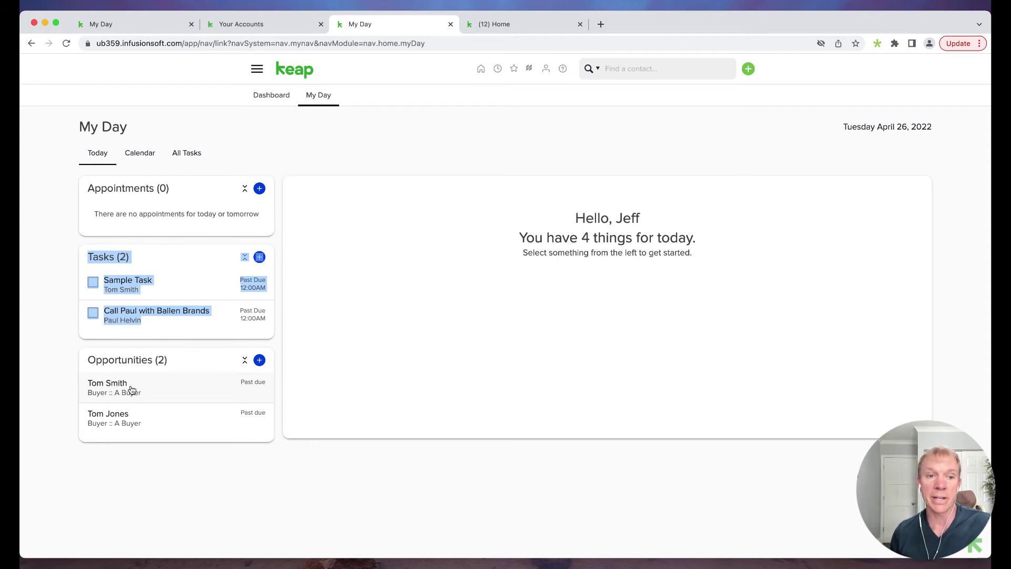
- Open the first past-due opportunity and highlight its Buyer :: A Buyer stage and 5/3/2019 move-by date
click(108, 389)
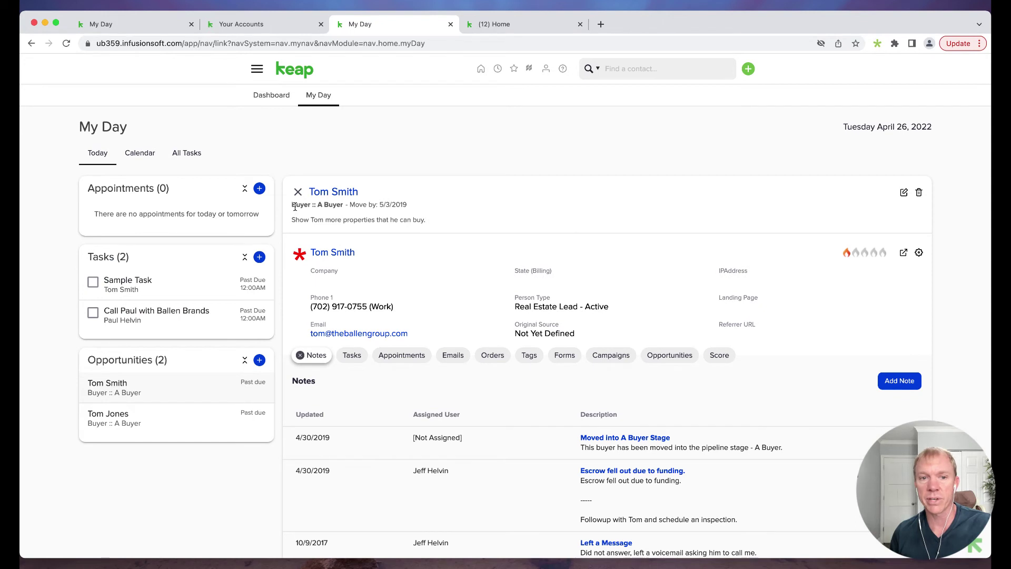
drag(293, 206, 420, 204)
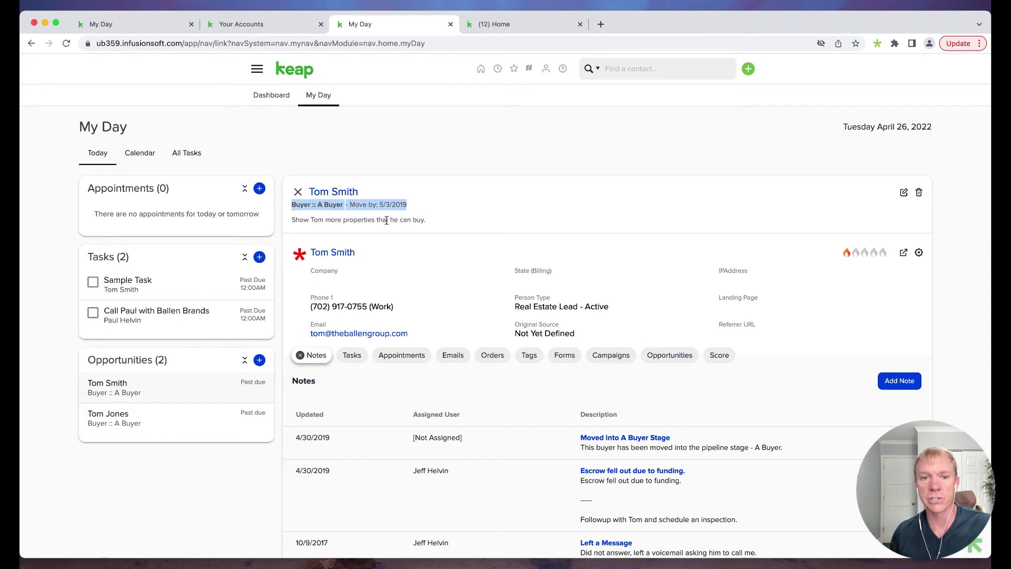
drag(349, 205, 407, 206)
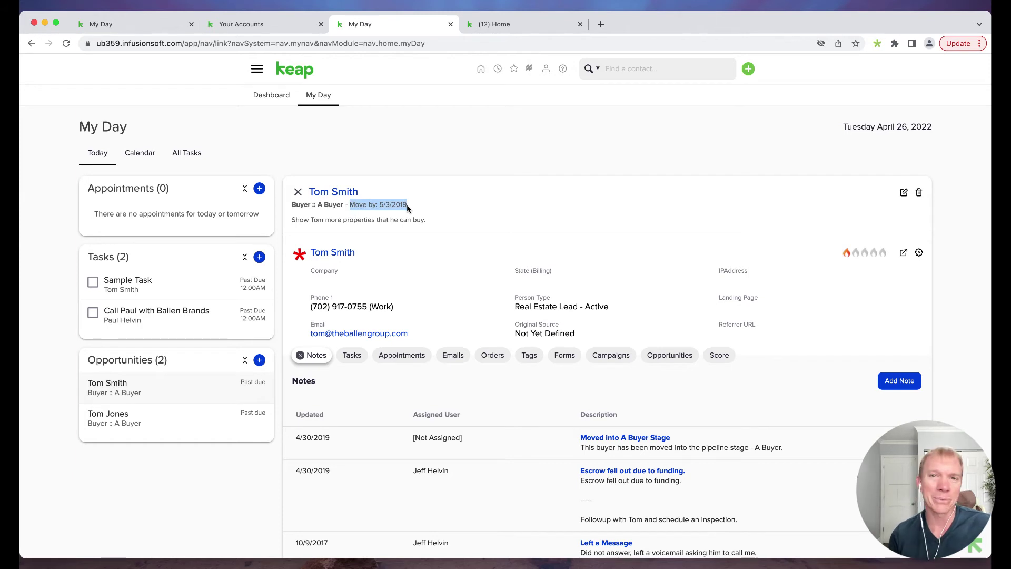
click(407, 207)
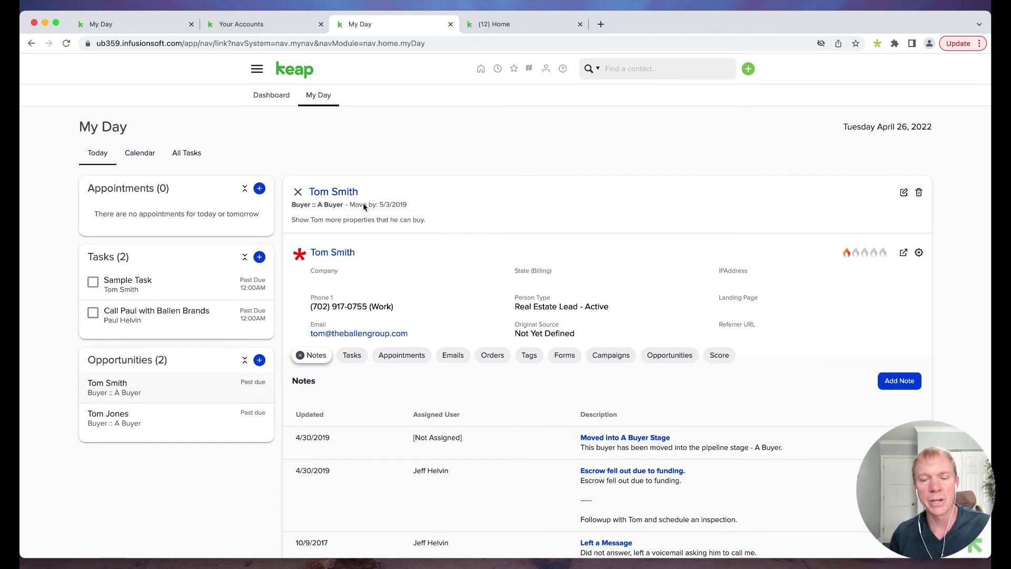
drag(353, 204, 409, 205)
click(418, 206)
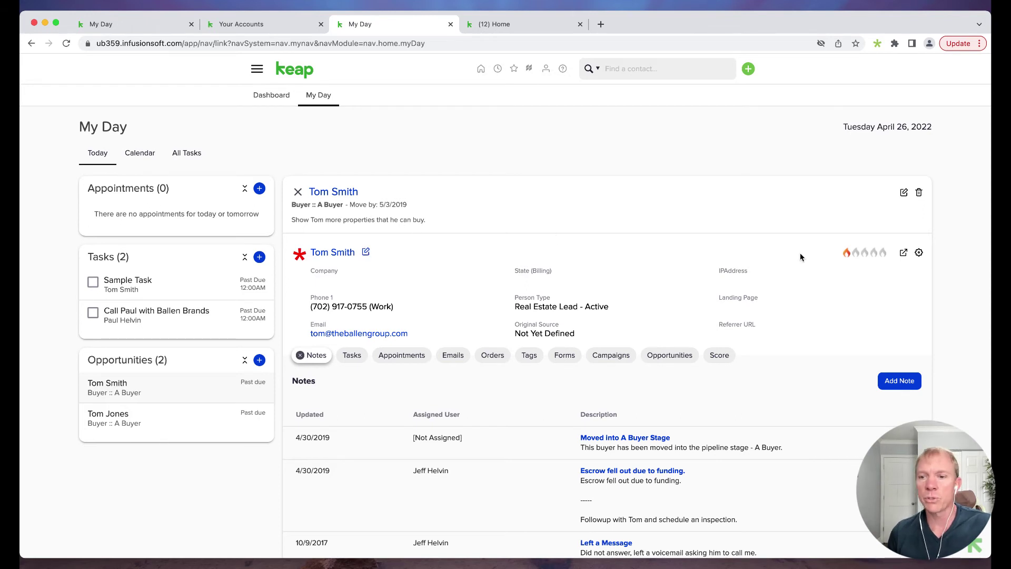
- Edit the opportunity and move it to the Buyer :: In Escrow stage
click(904, 193)
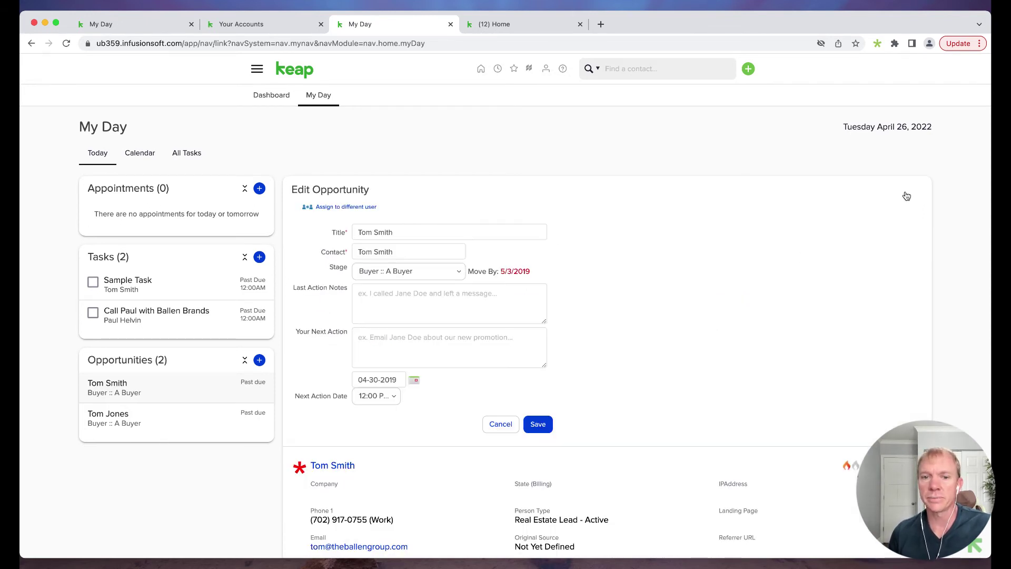
click(388, 274)
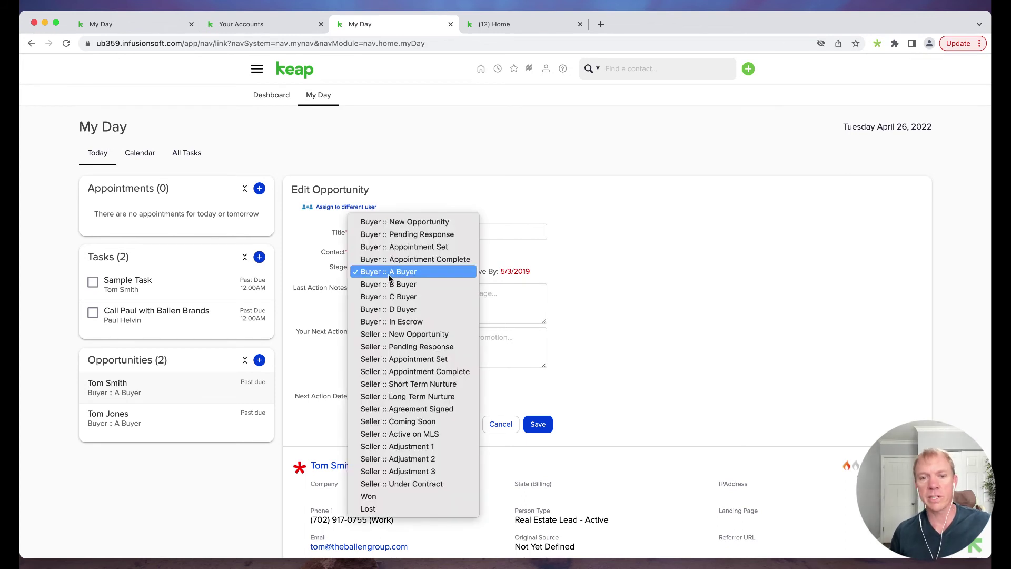
click(392, 322)
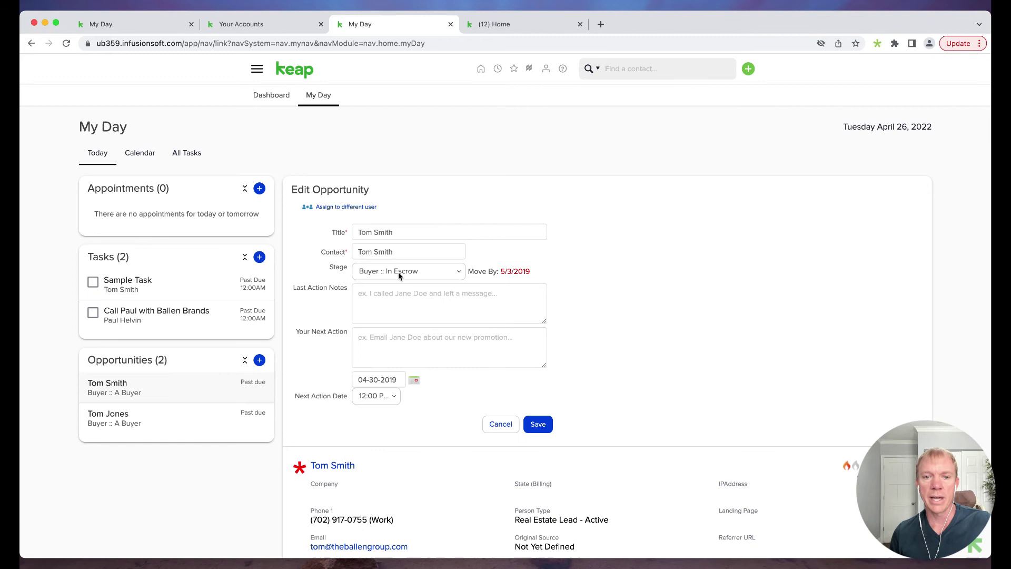
- Write last action notes saying the contact is under contract, working through to close stages
click(402, 300)
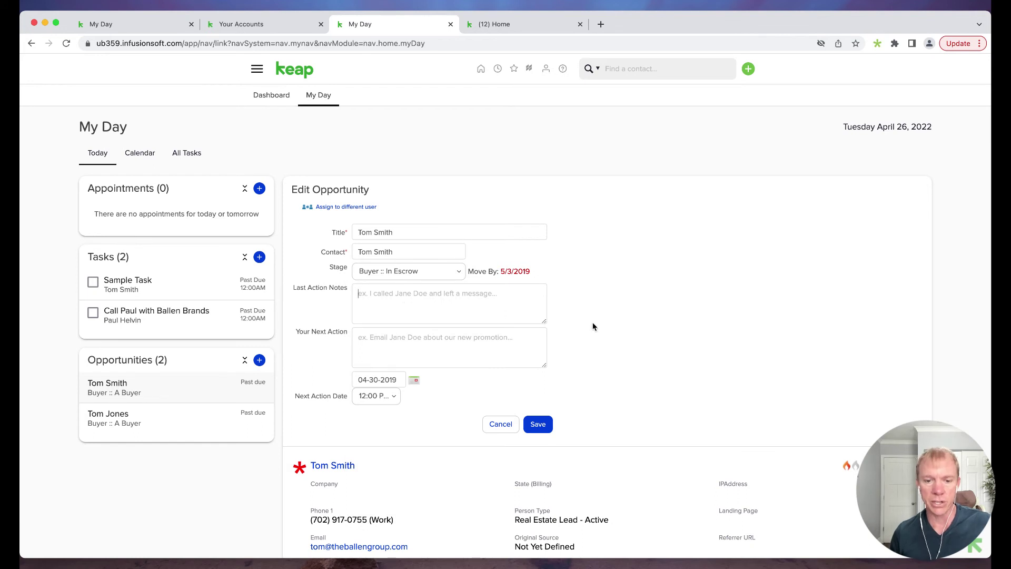
text(Got Tom)
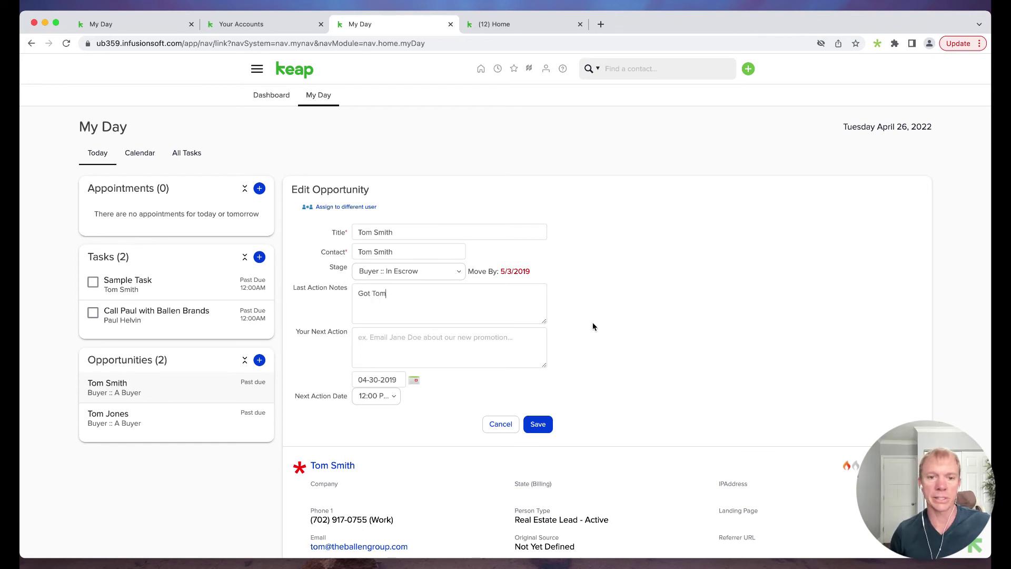
text( under contrac)
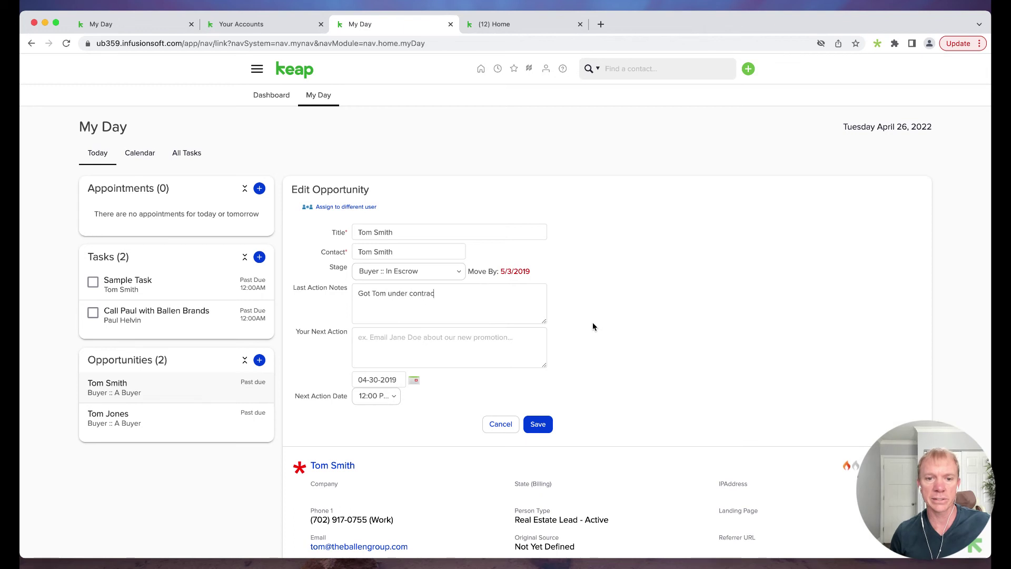
text(t. Wor)
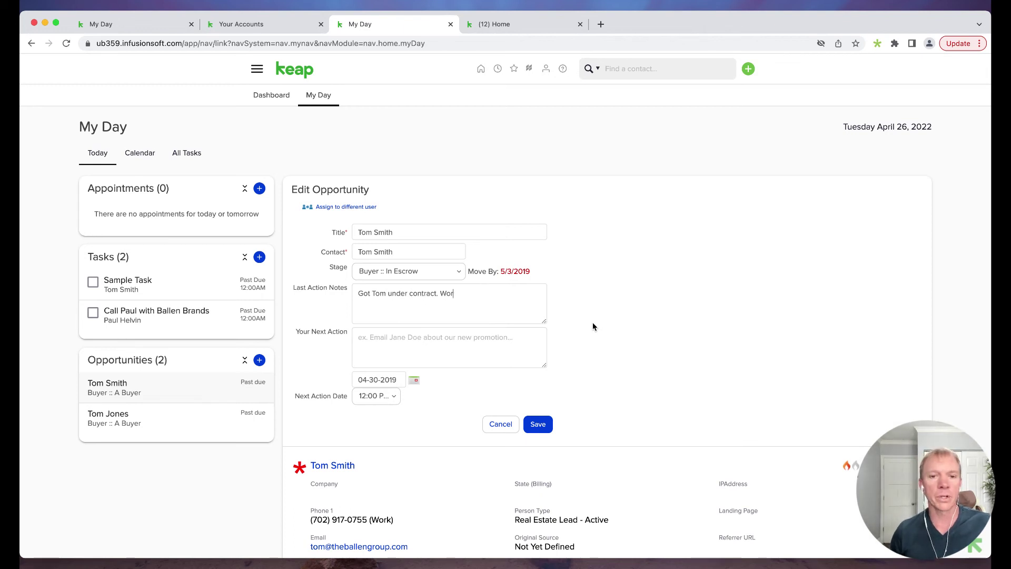
text(k through contrac)
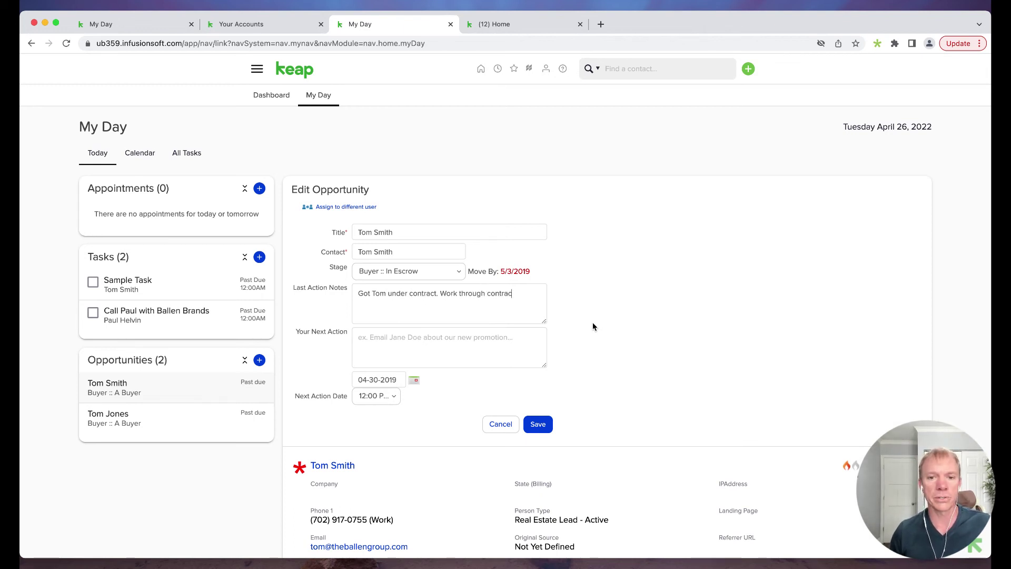
text(t to close stages.)
- Set the next action to 'Send over disclosures to have signed.'
click(433, 348)
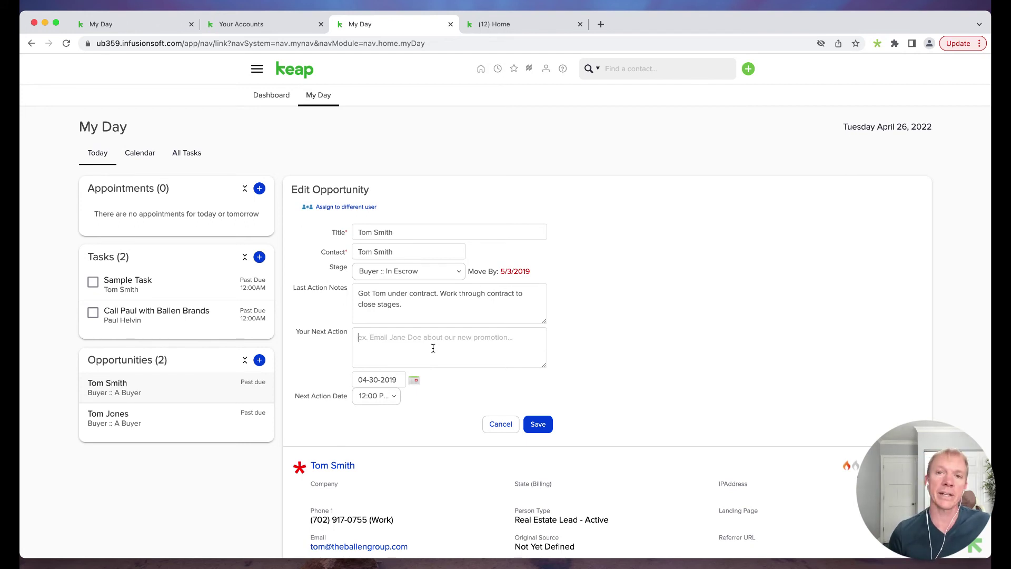
text(Send)
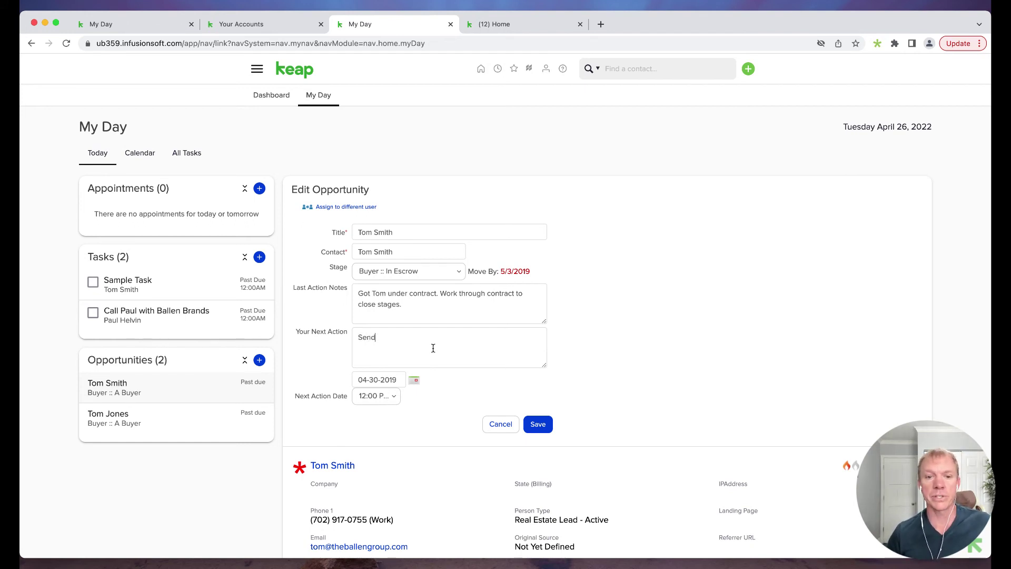
text( over disclosures t ohave s)
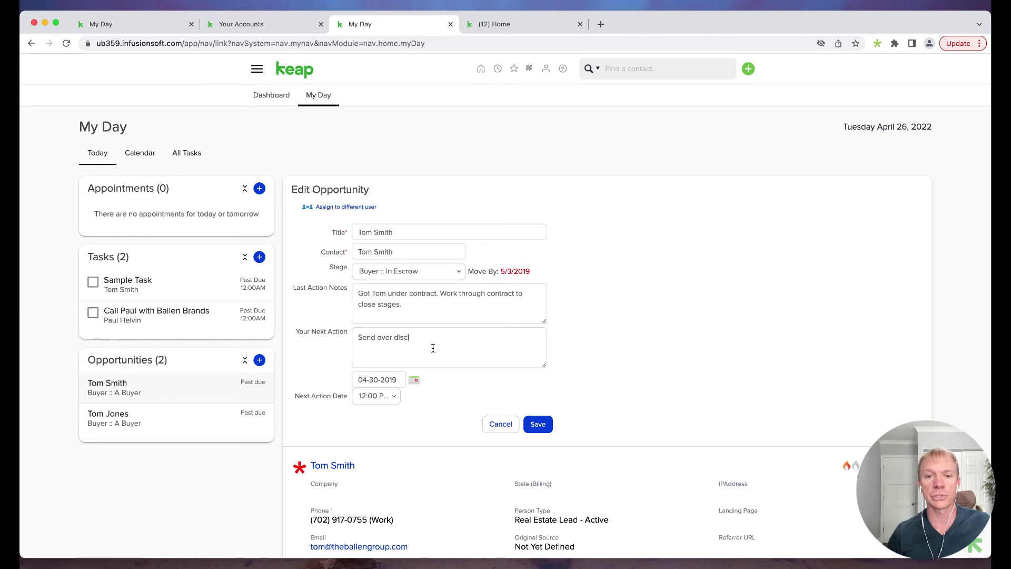
key(BackSpace)
key(BackSpace)
key(BackSpace)
key(BackSpace)
key(BackSpace)
key(BackSpace)
key(BackSpace)
key(BackSpace)
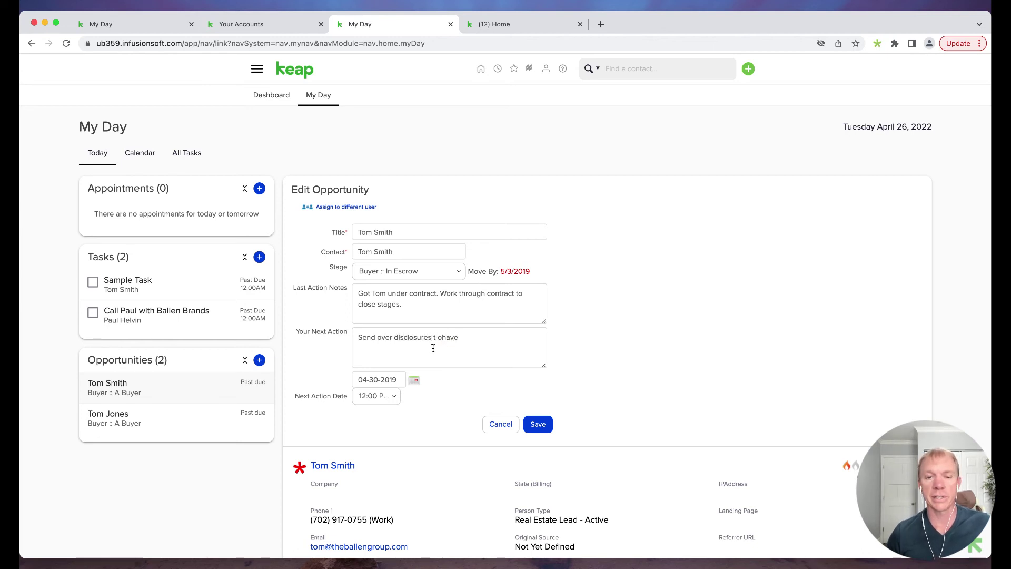
text(o have signed.)
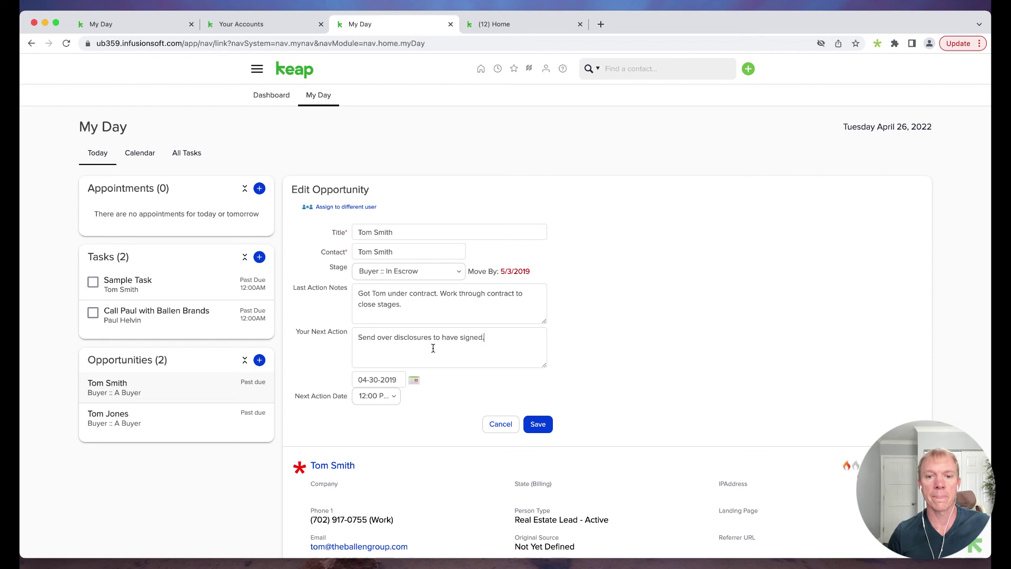
- Set the next action date to April 27, 2022 and save the opportunity
click(414, 381)
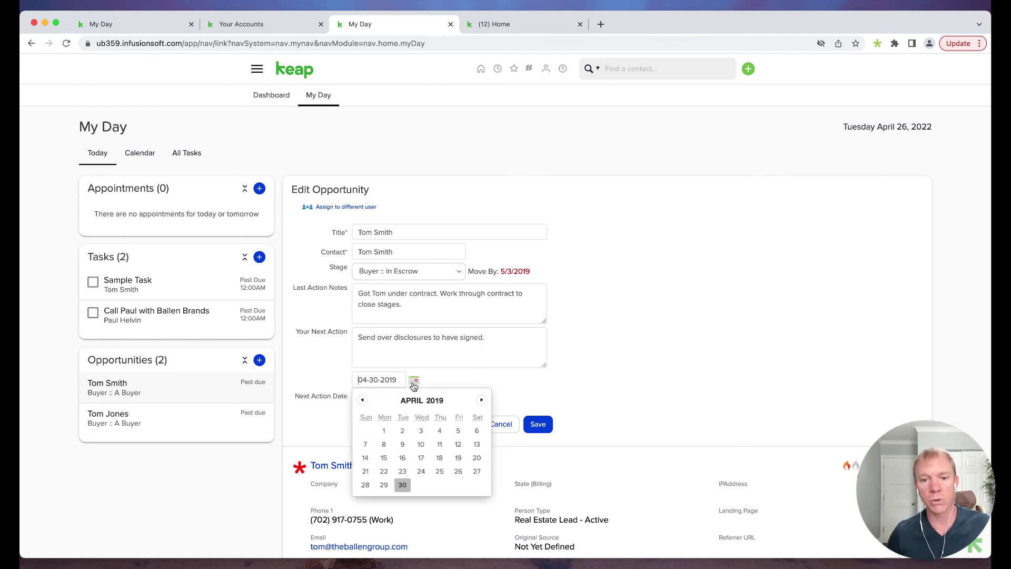
click(483, 400)
click(483, 400)
click(483, 400)
click(483, 400)
double_click(482, 400)
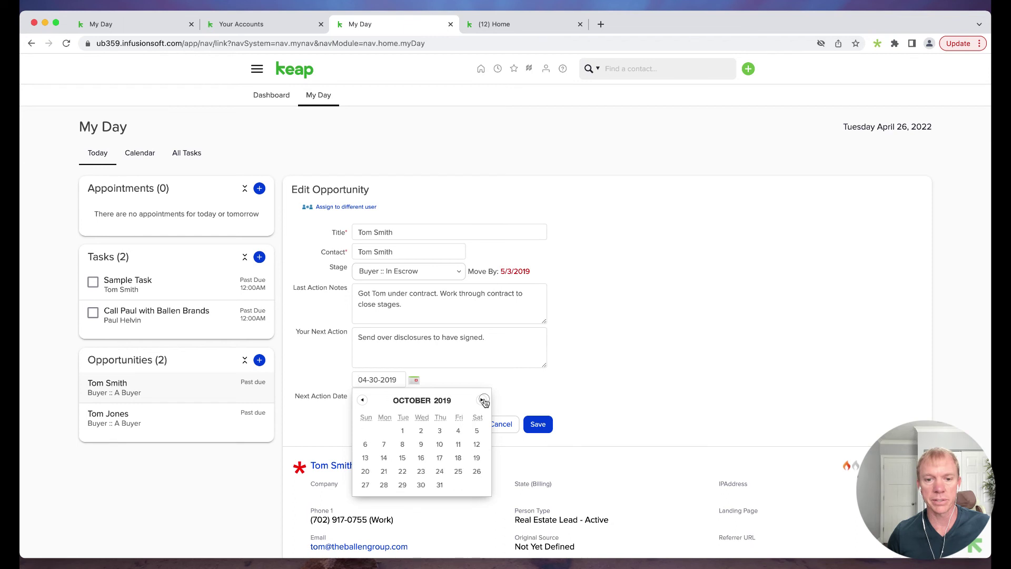
double_click(483, 400)
double_click(483, 400)
click(483, 400)
click(483, 400)
double_click(483, 400)
click(483, 400)
double_click(483, 400)
click(483, 400)
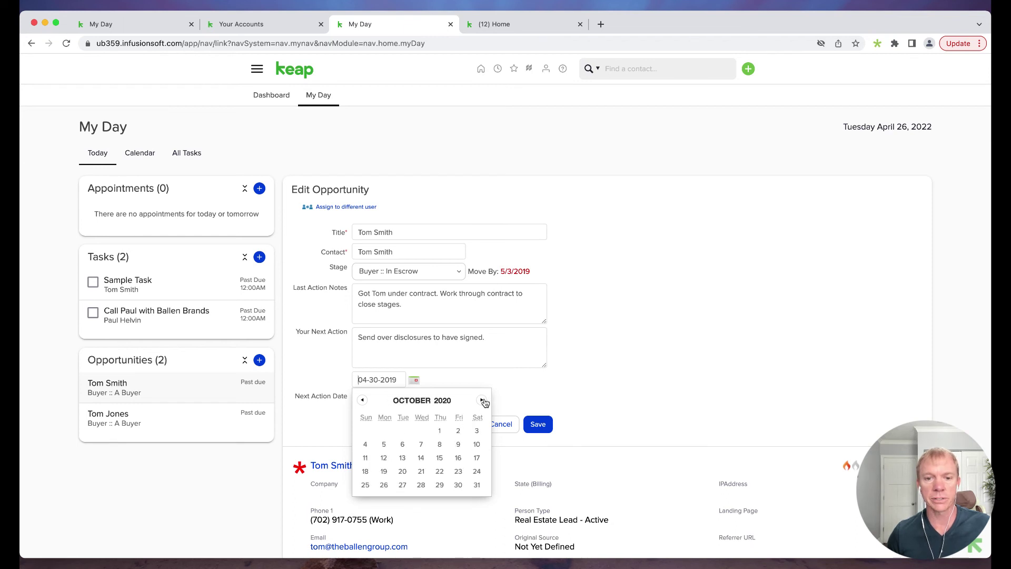
double_click(483, 400)
double_click(482, 400)
click(483, 400)
double_click(483, 401)
click(483, 401)
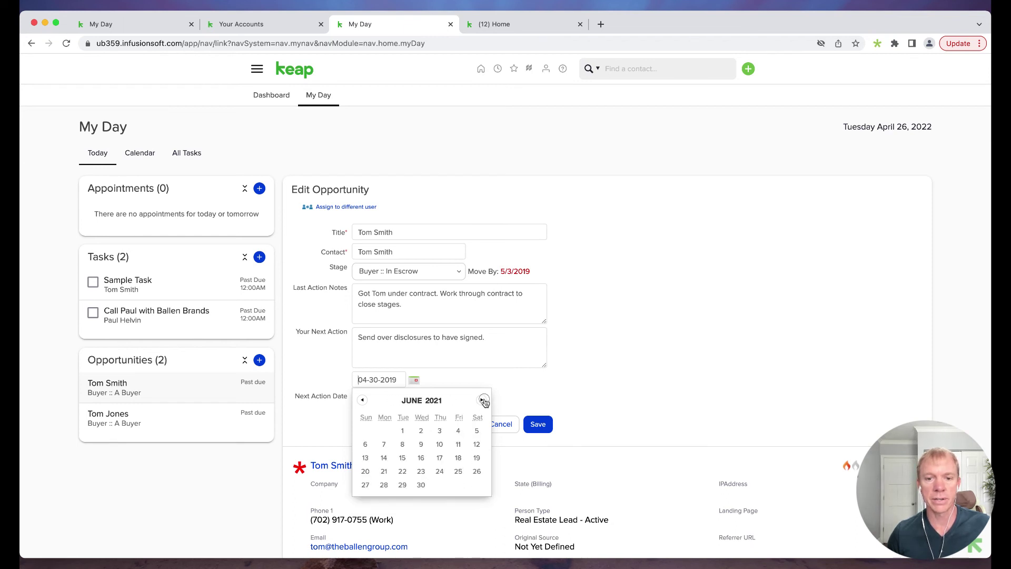
double_click(483, 400)
click(483, 400)
double_click(483, 400)
double_click(483, 400)
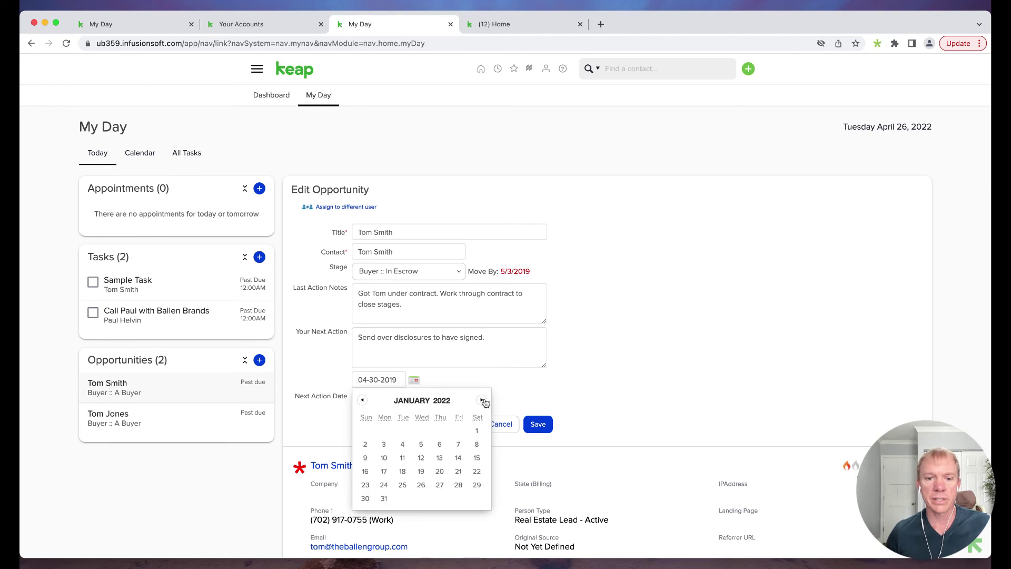
double_click(483, 400)
click(483, 400)
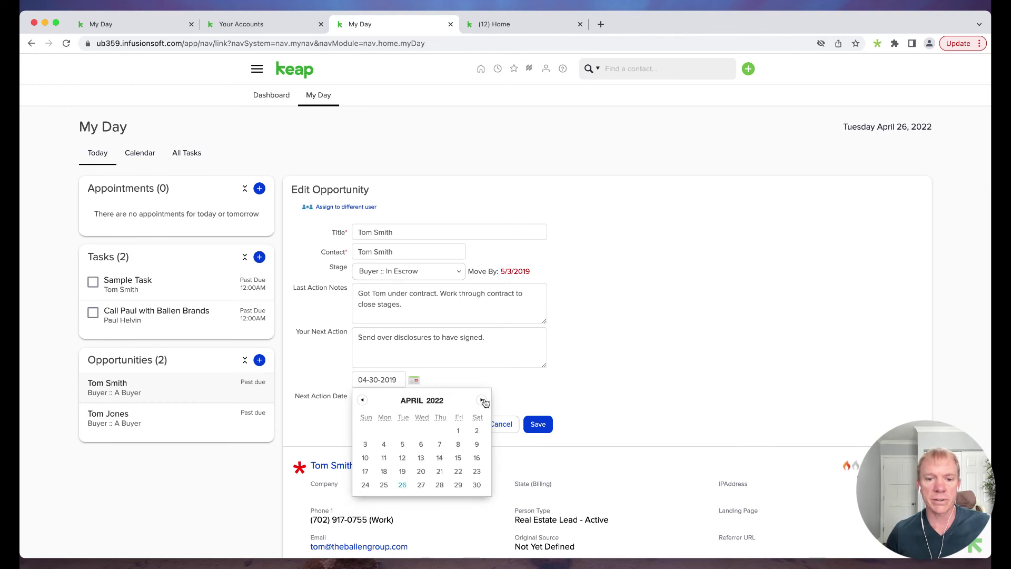
click(420, 486)
click(544, 425)
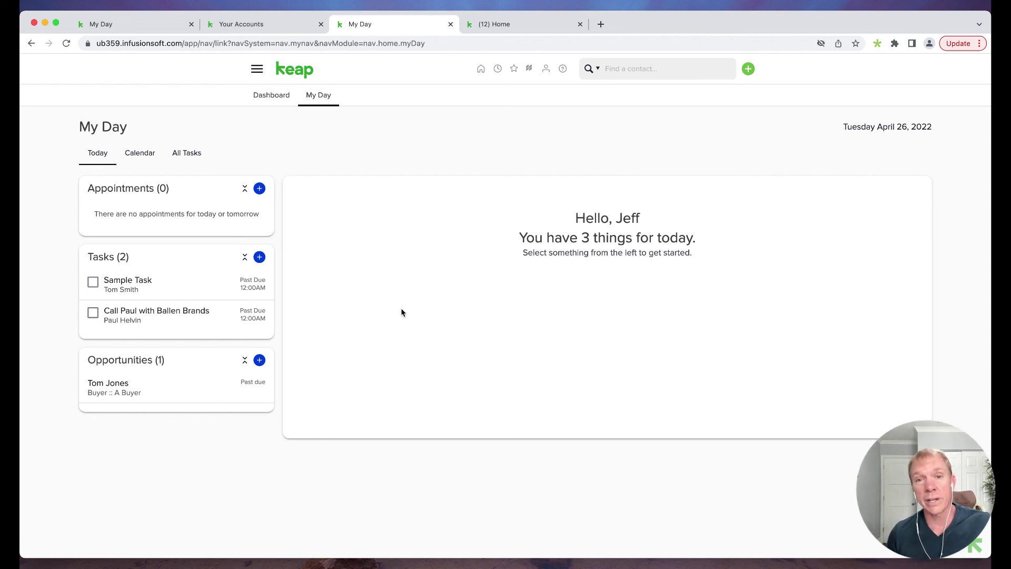
- Open the remaining past-due opportunity, review its notes, and open it for editing
click(160, 388)
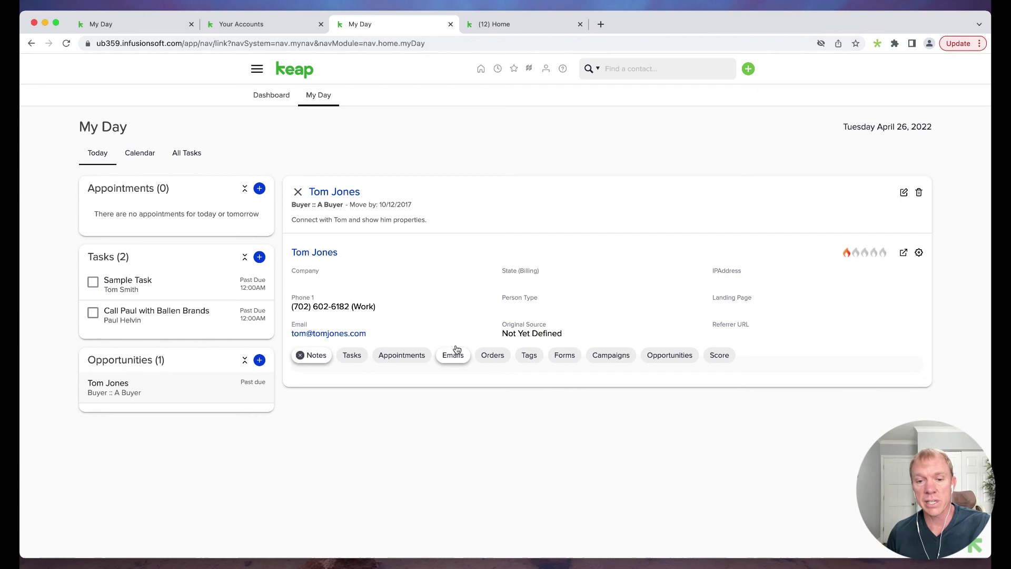
scroll(455, 349, down, 1)
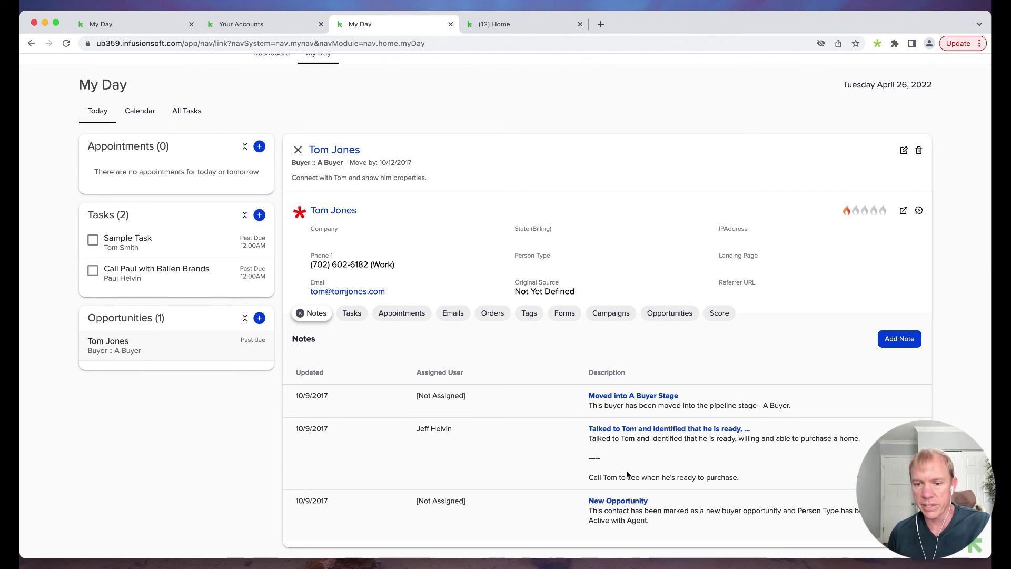
drag(599, 479, 682, 475)
click(632, 450)
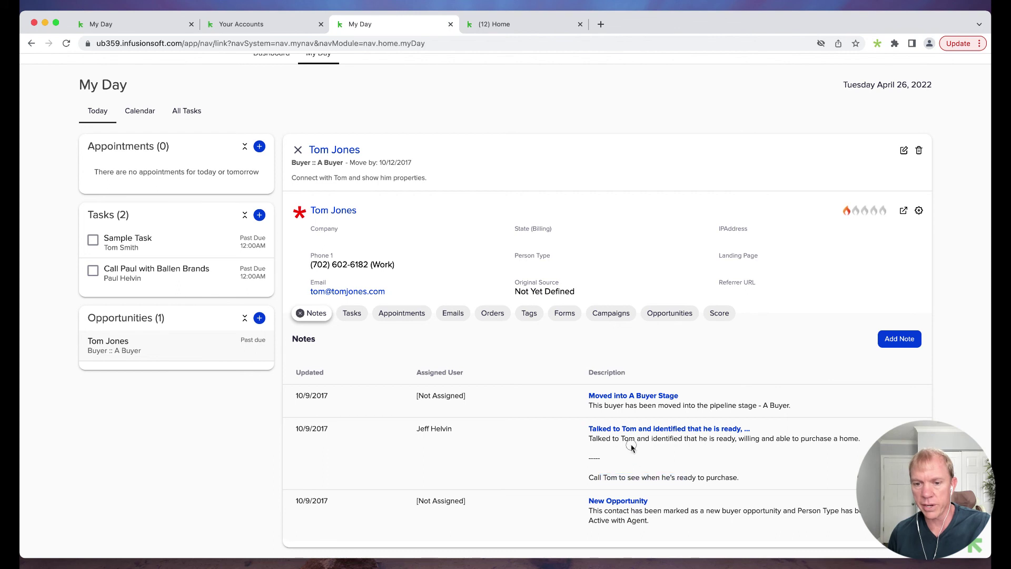
click(902, 151)
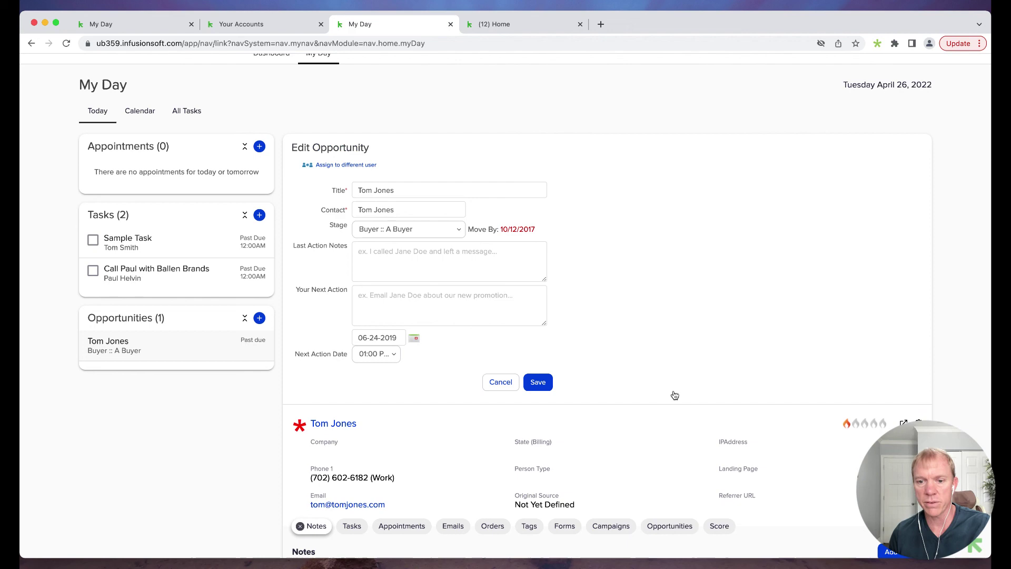
scroll(672, 395, down, 4)
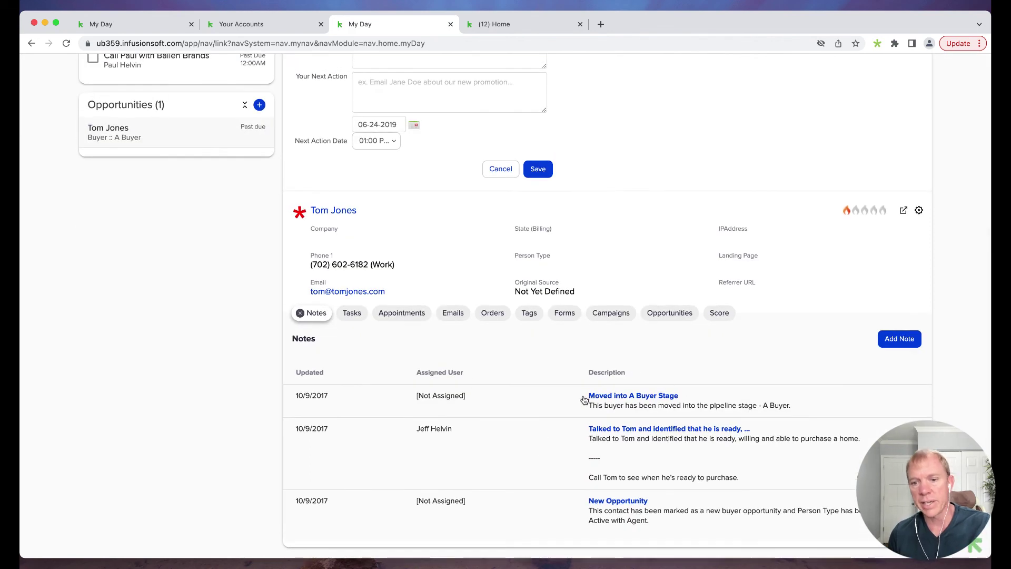
scroll(384, 402, up, 5)
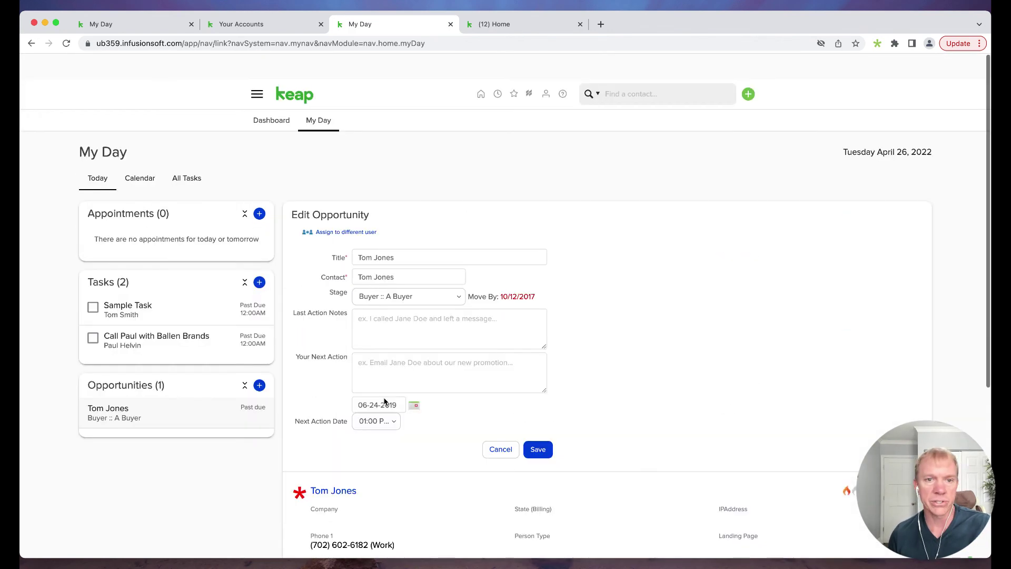
- Go to the Dashboard and check the Buyer stage counts in the Pipeline Stages widget
click(260, 99)
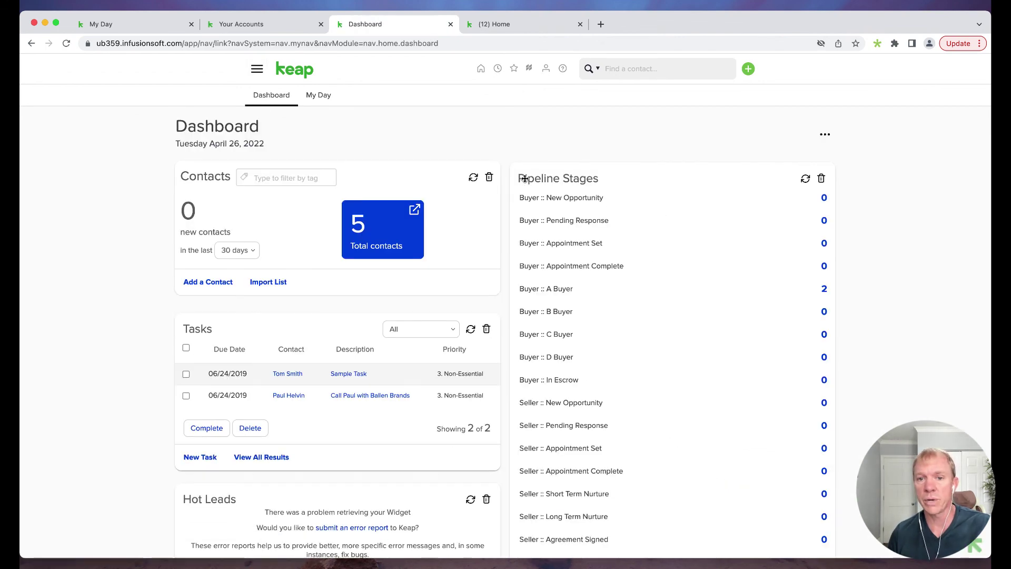
scroll(690, 284, down, 1)
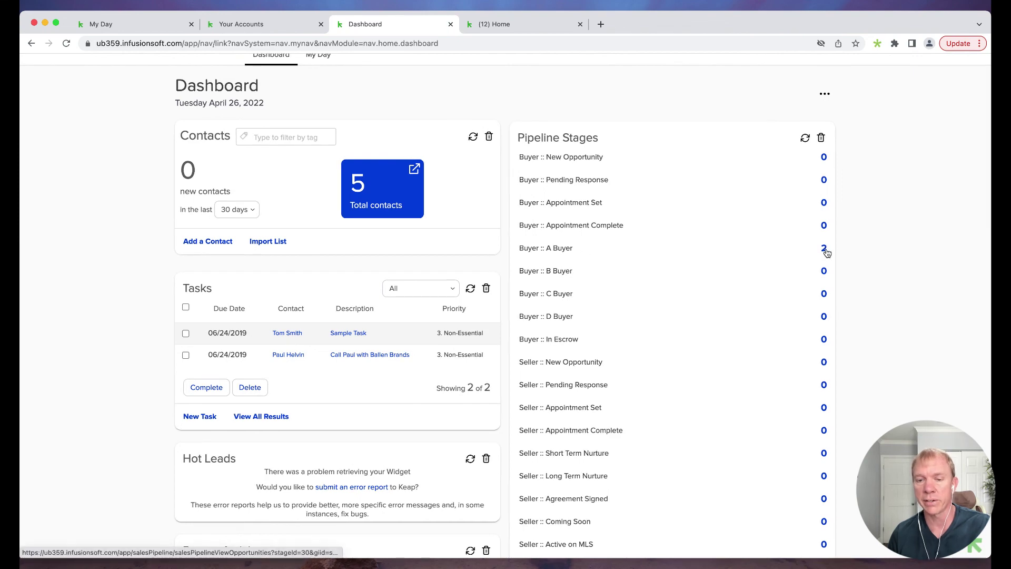
scroll(809, 258, down, 6)
scroll(799, 256, up, 7)
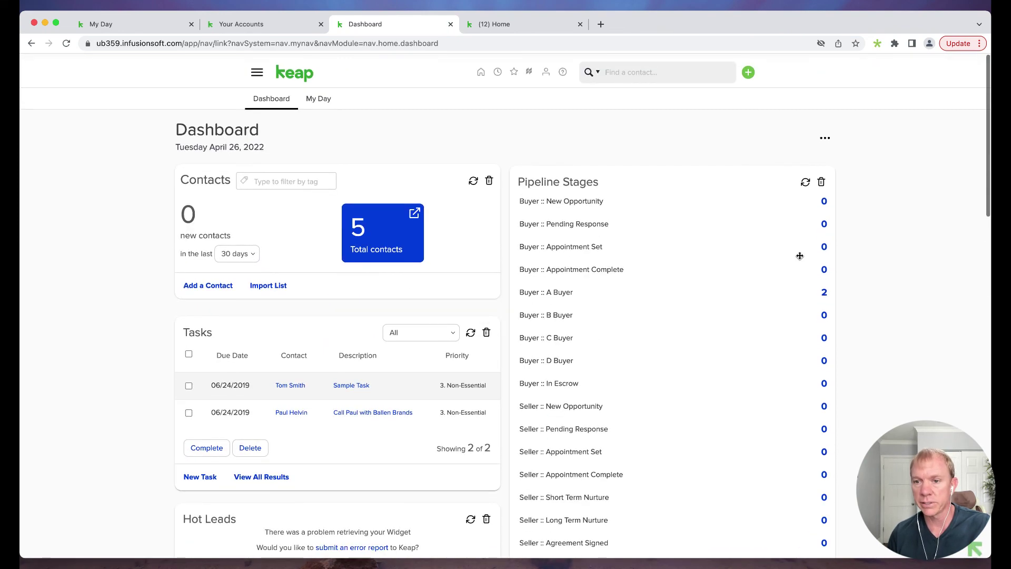